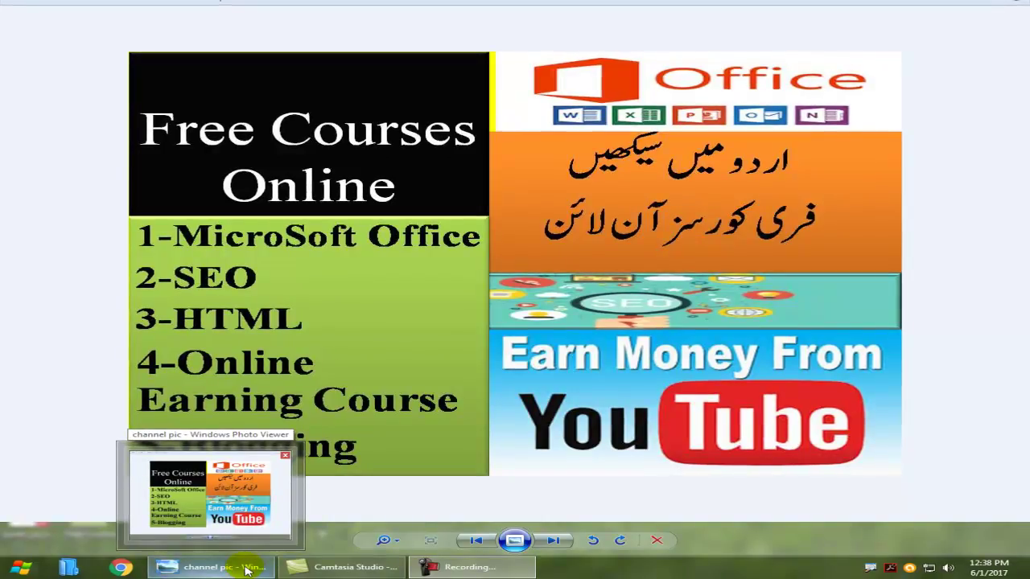
# Clear the desktop and launch Microsoft Office Word 2007 from the Microsoft Office program group.
pyautogui.click(247, 570)
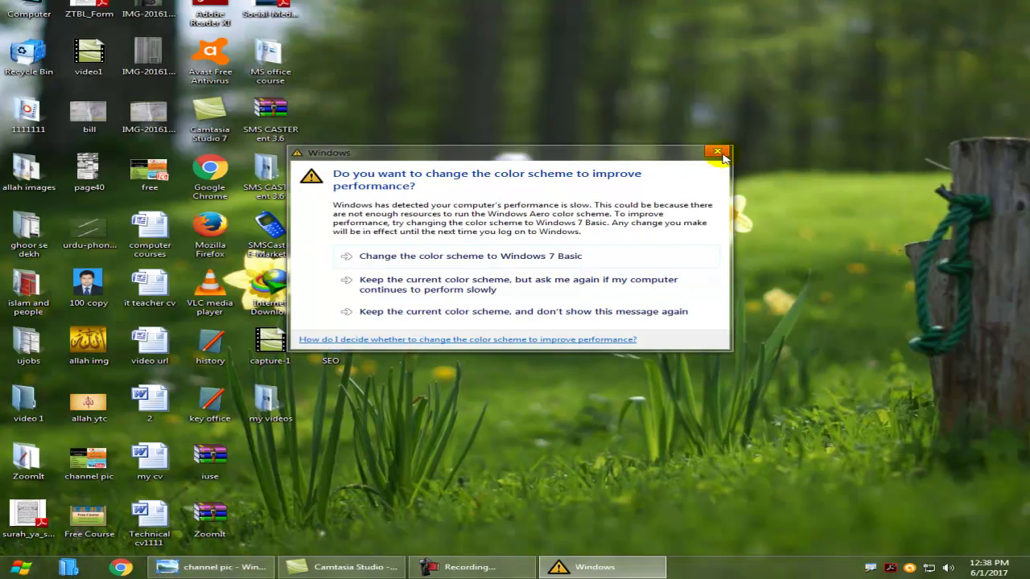
pyautogui.click(717, 151)
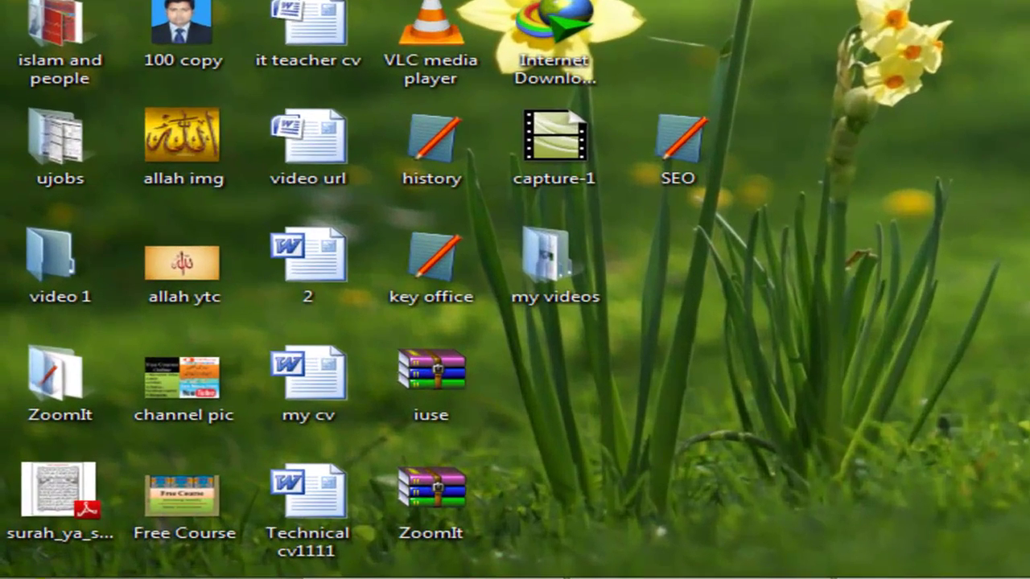
pyautogui.click(22, 570)
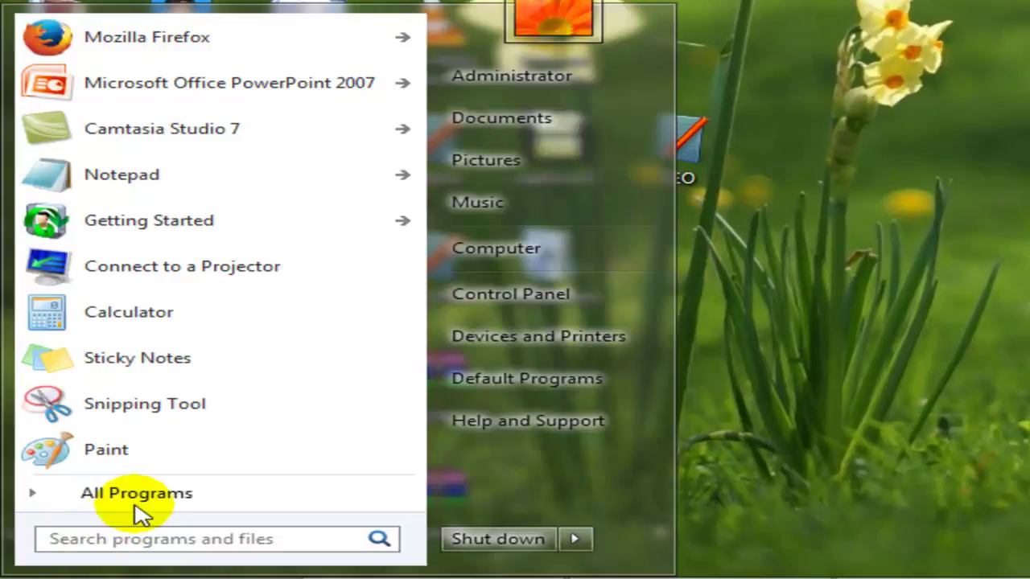
pyautogui.click(164, 495)
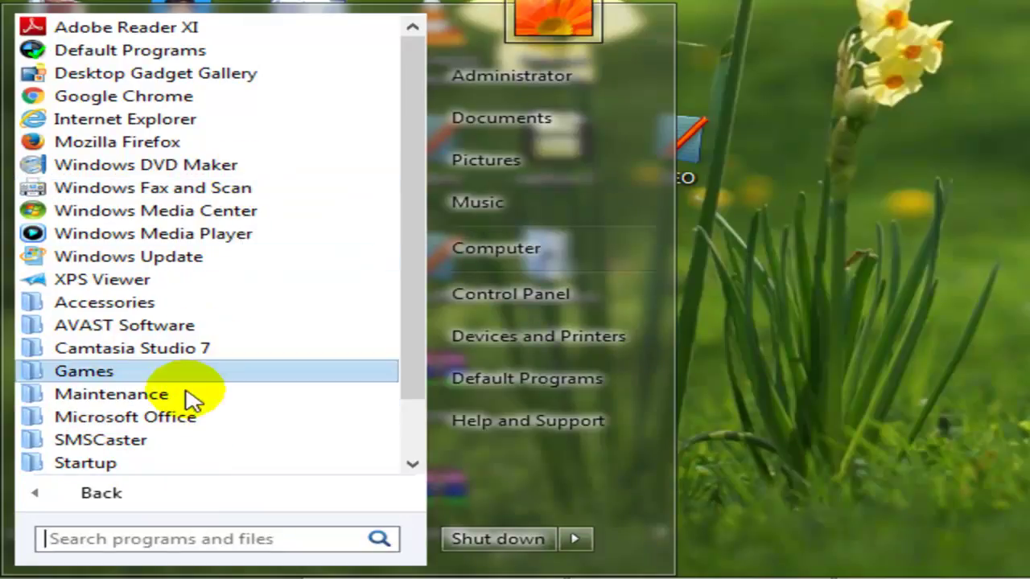
pyautogui.click(192, 420)
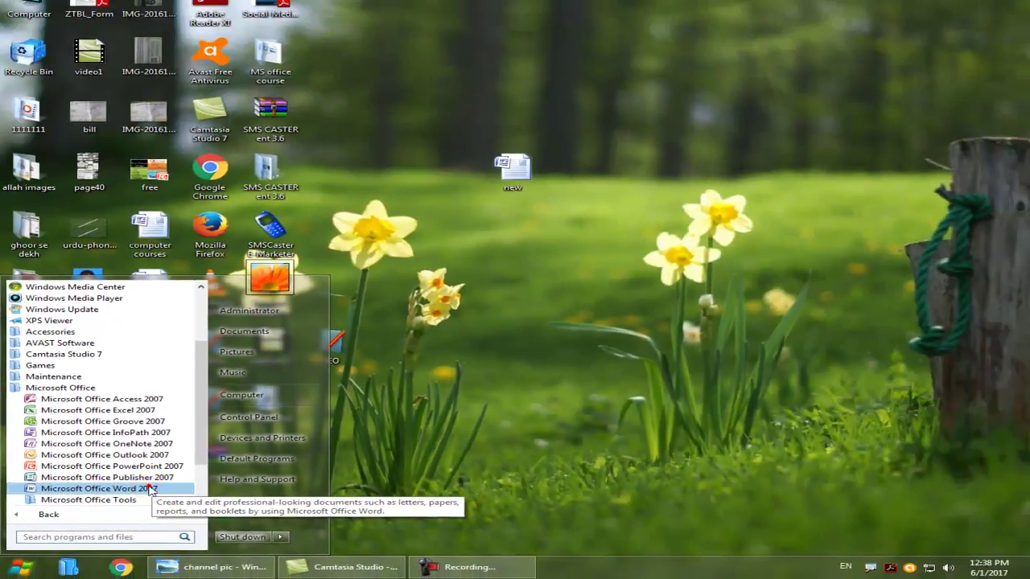
pyautogui.click(143, 485)
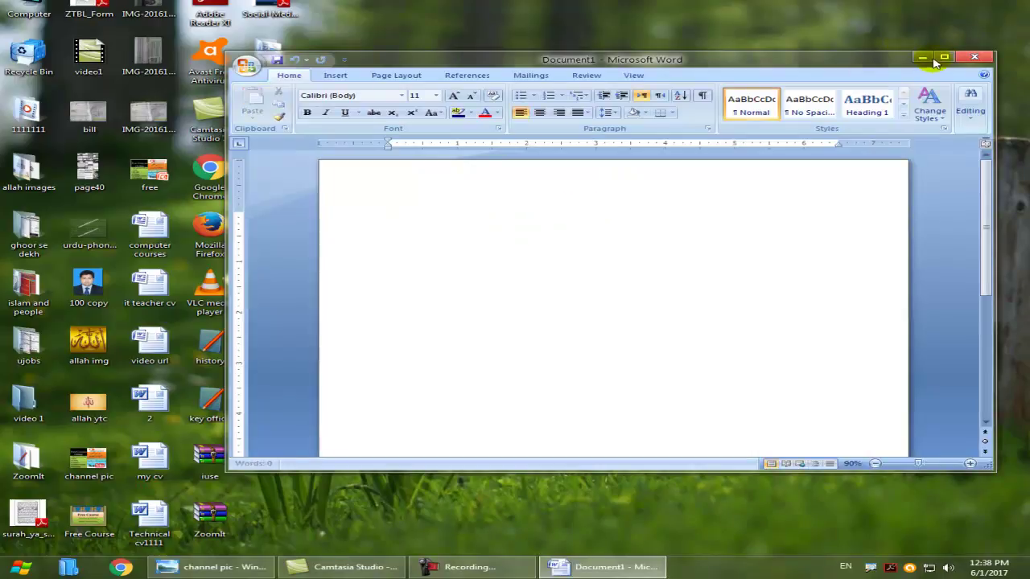
# Maximize the Word window and set the font size to 24.
pyautogui.click(942, 58)
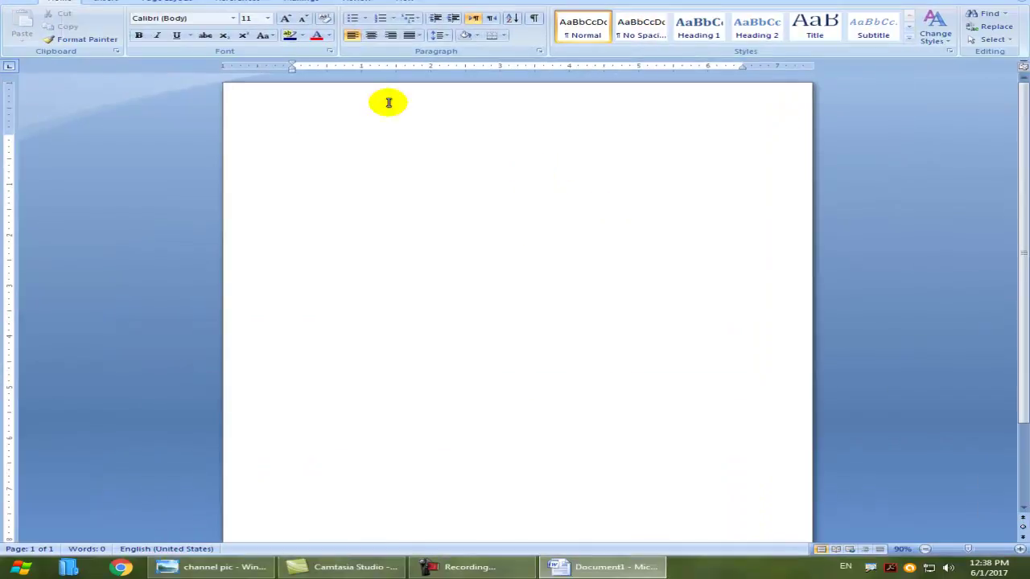
pyautogui.click(267, 18)
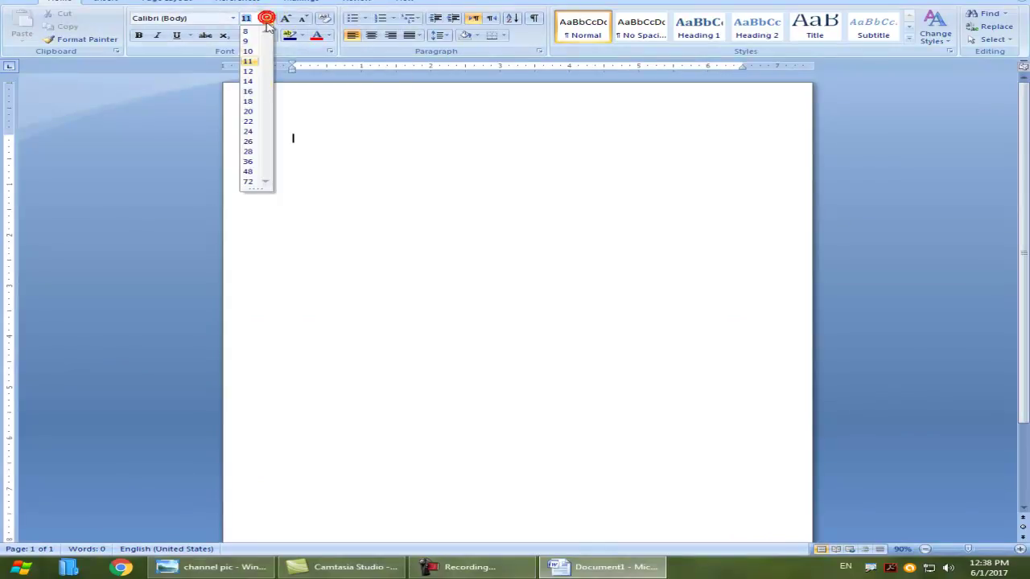
pyautogui.click(246, 129)
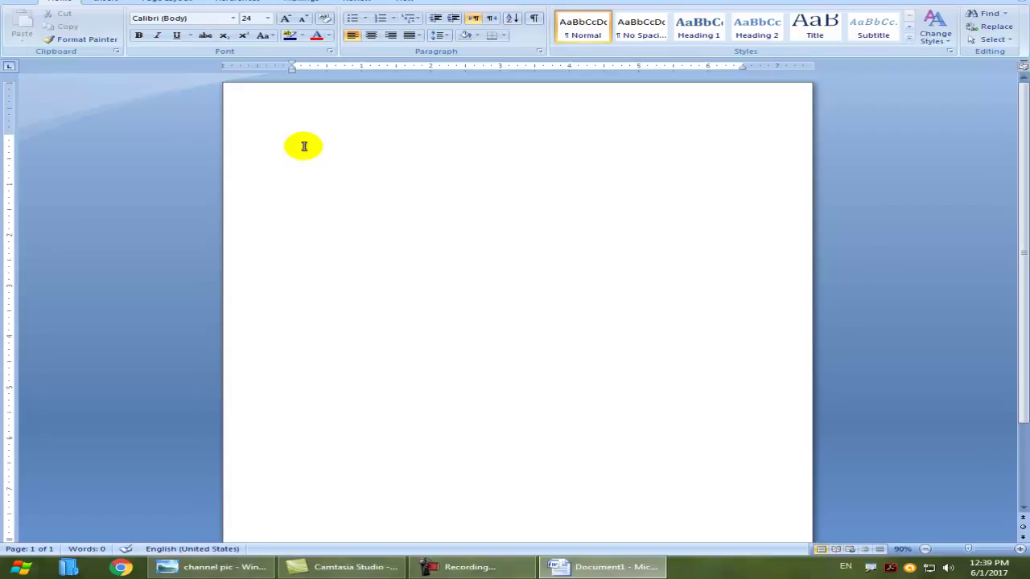
pyautogui.click(304, 145)
pyautogui.write('Microi')
pyautogui.press('BackSpace')
pyautogui.write('oft word')
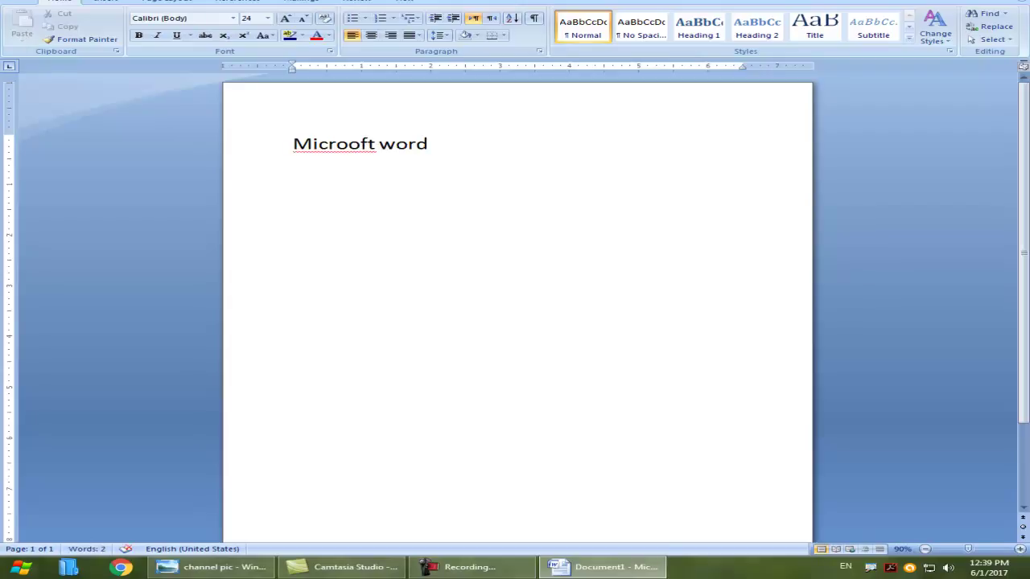
pyautogui.press('BackSpace')
pyautogui.press('BackSpace')
pyautogui.press('BackSpace')
pyautogui.press('BackSpace')
pyautogui.press('BackSpace')
pyautogui.press('BackSpace')
pyautogui.press('BackSpace')
pyautogui.press('BackSpace')
pyautogui.press('BackSpace')
pyautogui.press('BackSpace')
pyautogui.press('BackSpace')
pyautogui.click(303, 153)
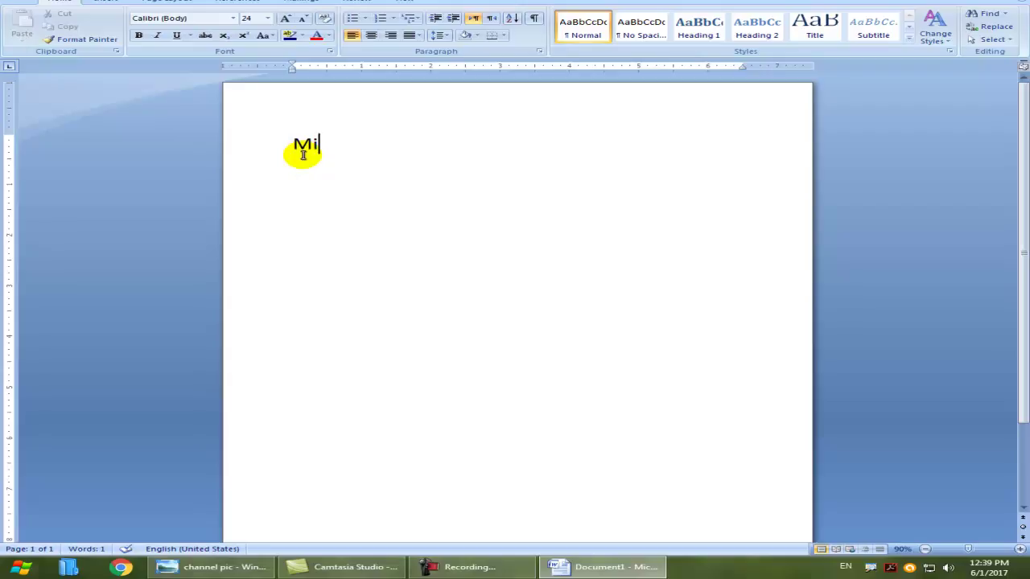
pyautogui.press('BackSpace')
pyautogui.press('BackSpace')
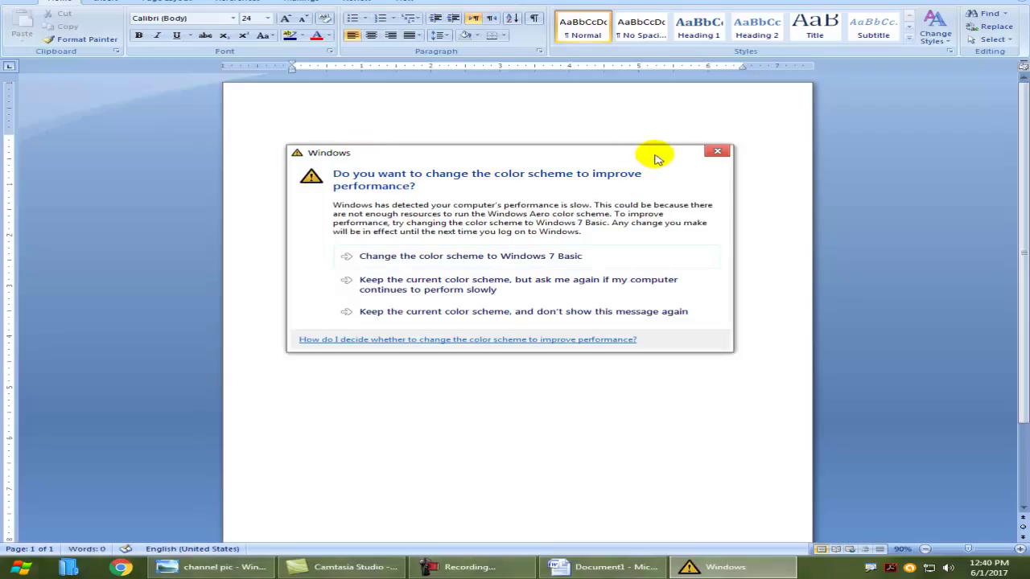
# Dismiss the colour-scheme warning, then type the practice word 'Pakitan' and backspace it away.
pyautogui.click(716, 151)
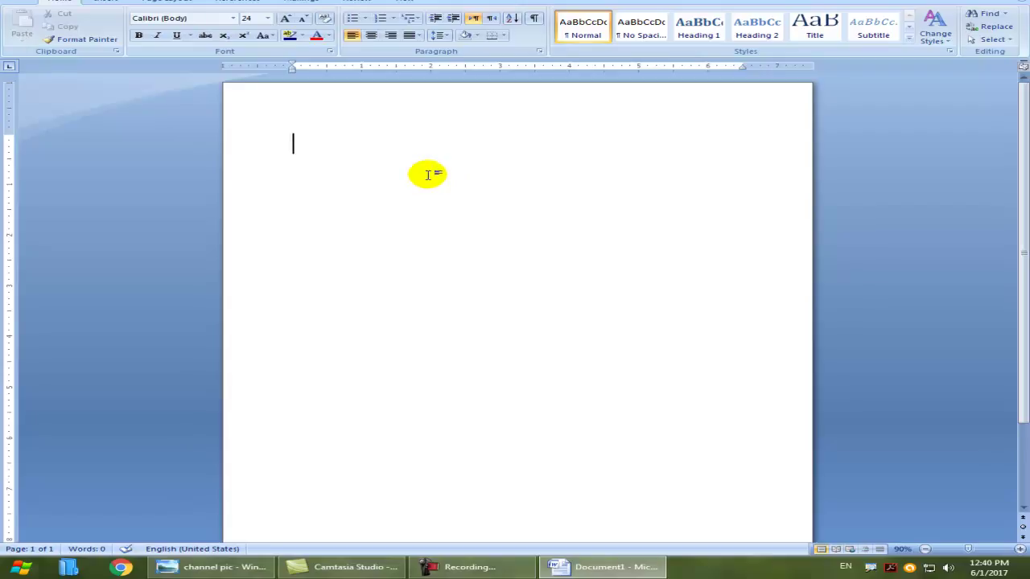
pyautogui.write('Pakitan')
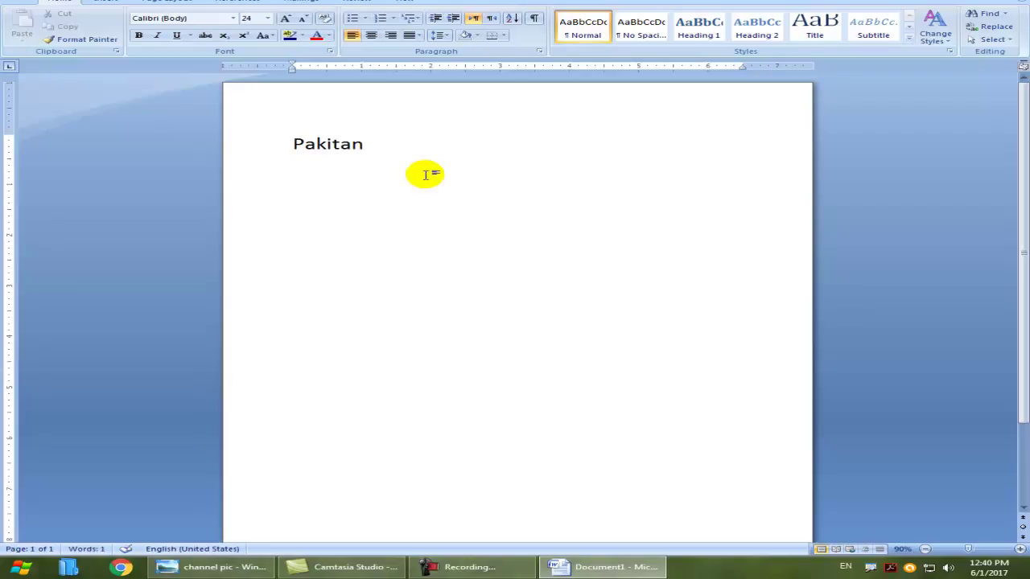
pyautogui.press('BackSpace')
pyautogui.press('BackSpace')
pyautogui.press('BackSpace')
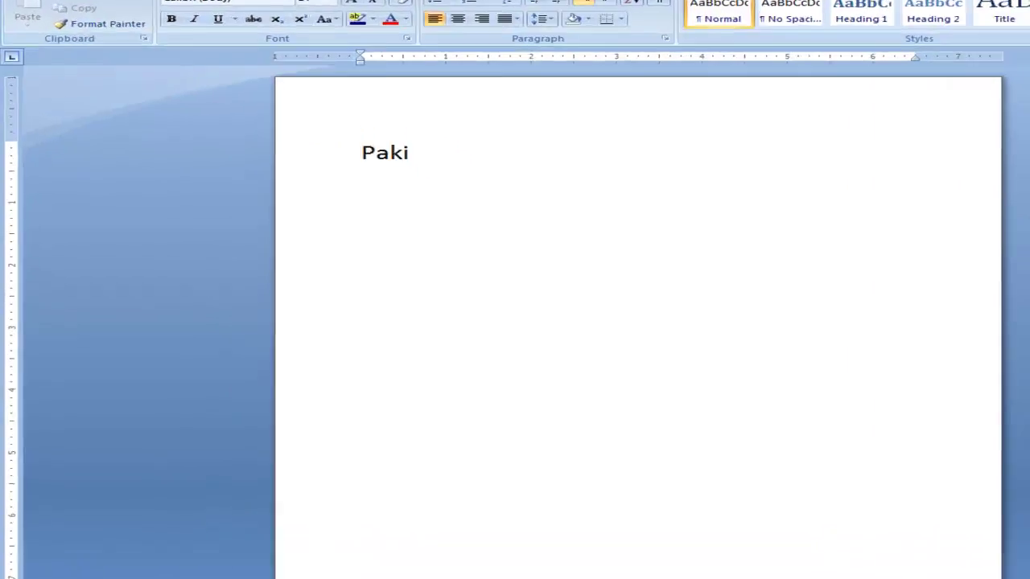
pyautogui.press('BackSpace')
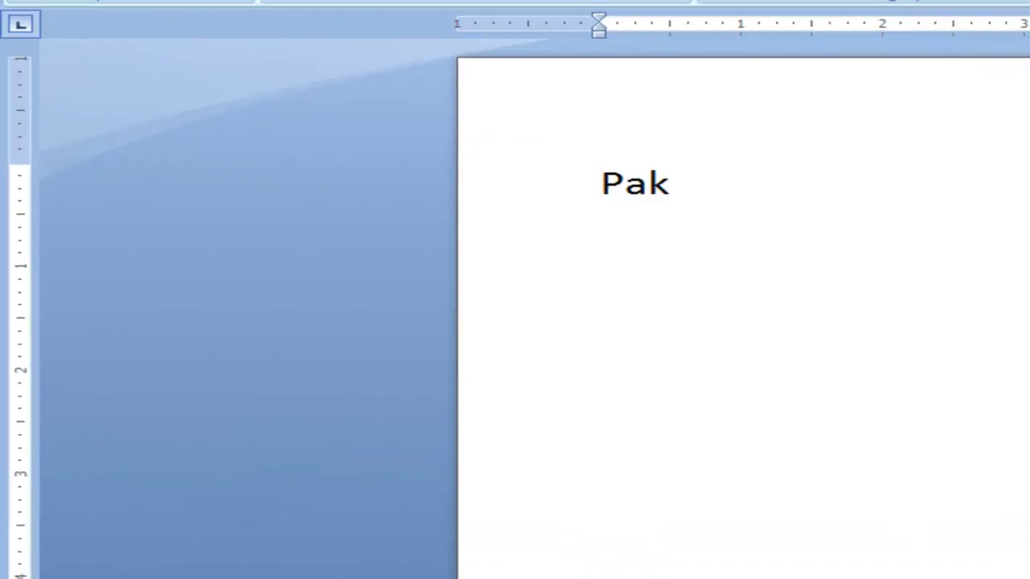
pyautogui.press('BackSpace')
pyautogui.press('BackSpace')
pyautogui.press('BackSpace')
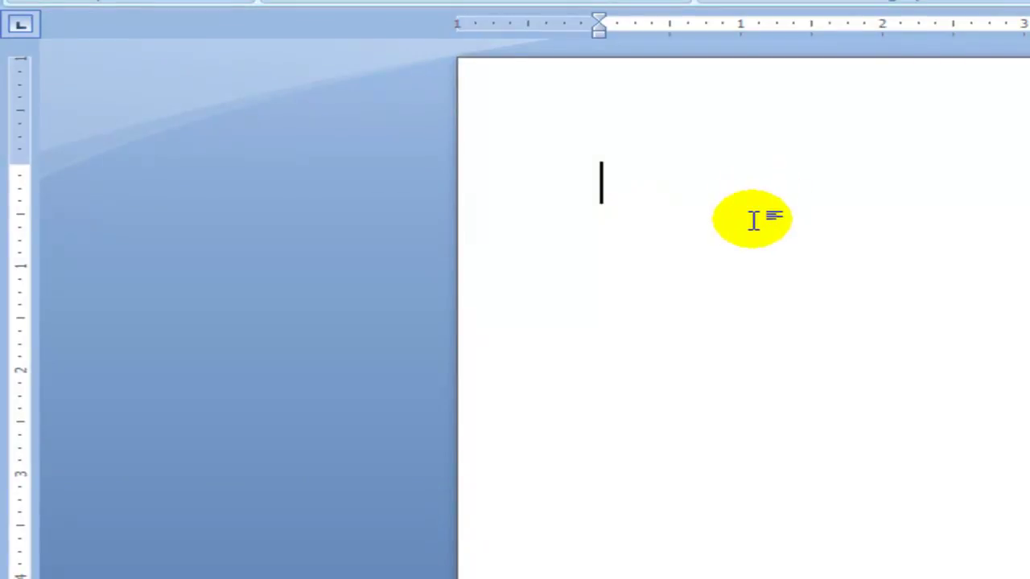
# Type 'Mute' on the first line, correcting stray letters, and drag-select the word.
pyautogui.write('Mute')
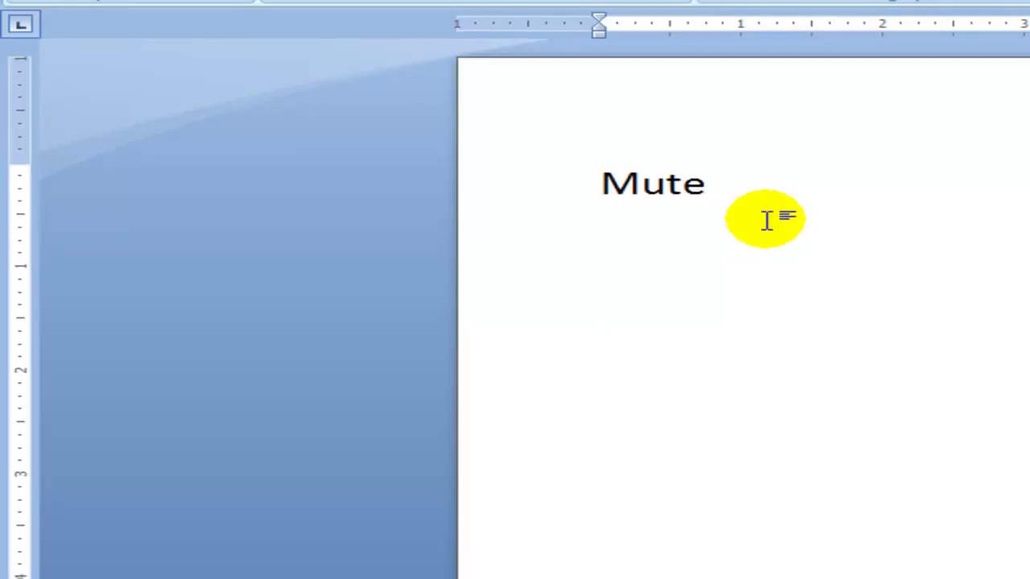
pyautogui.click(632, 188)
pyautogui.click(757, 184)
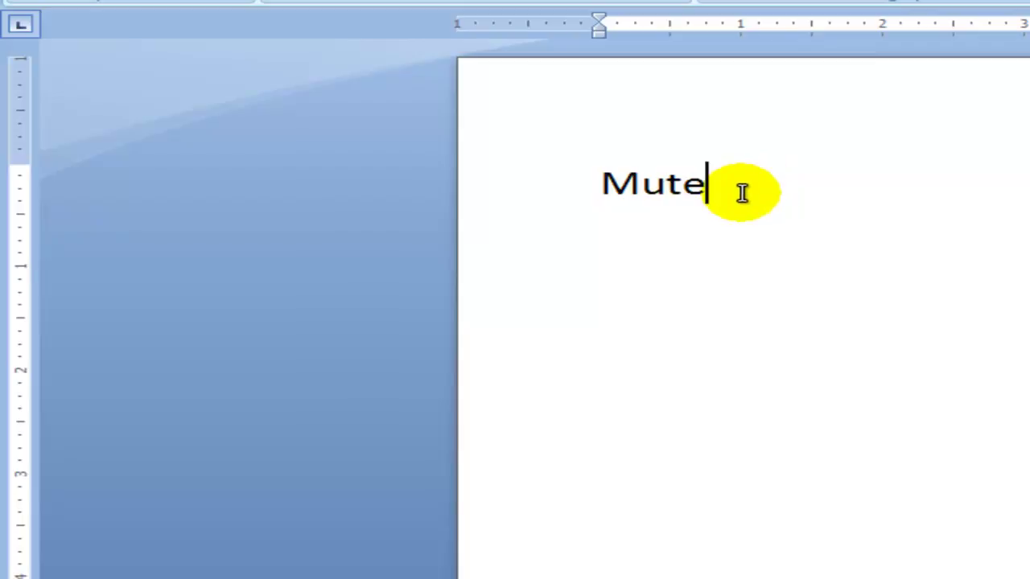
pyautogui.press('BackSpace')
pyautogui.press('BackSpace')
pyautogui.press('BackSpace')
pyautogui.press('BackSpace')
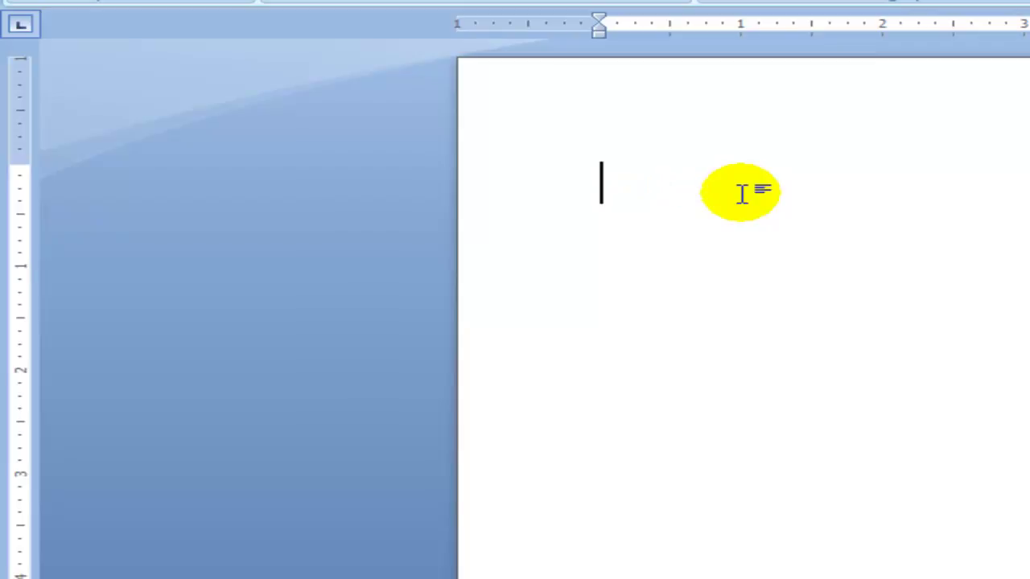
pyautogui.write('M')
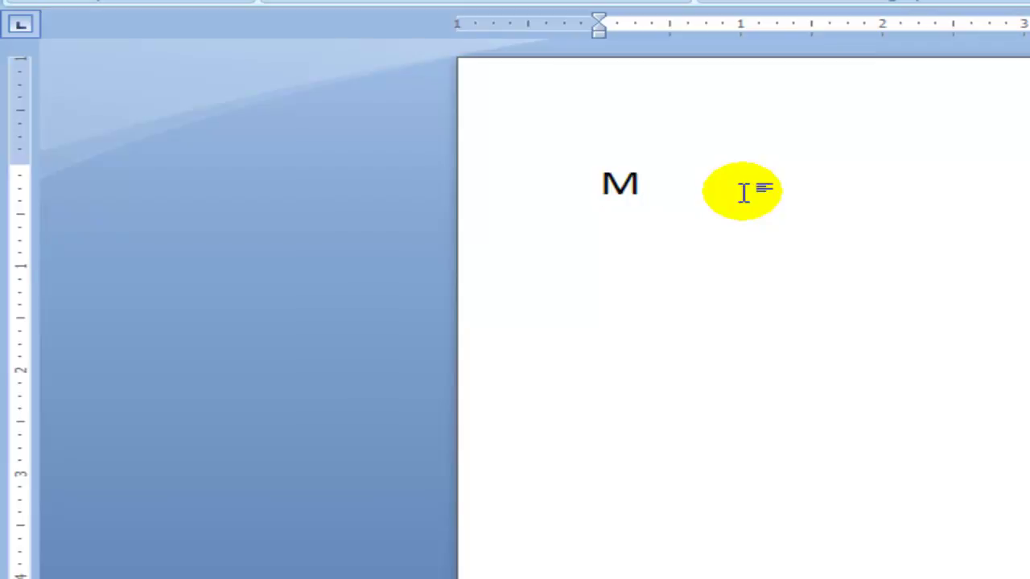
pyautogui.press('BackSpace')
pyautogui.write('m')
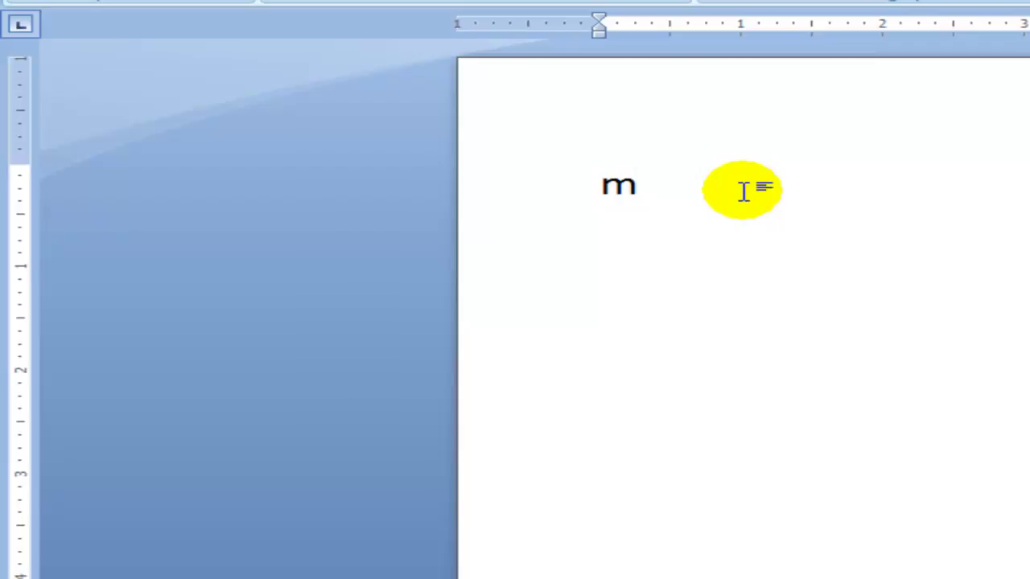
pyautogui.press('BackSpace')
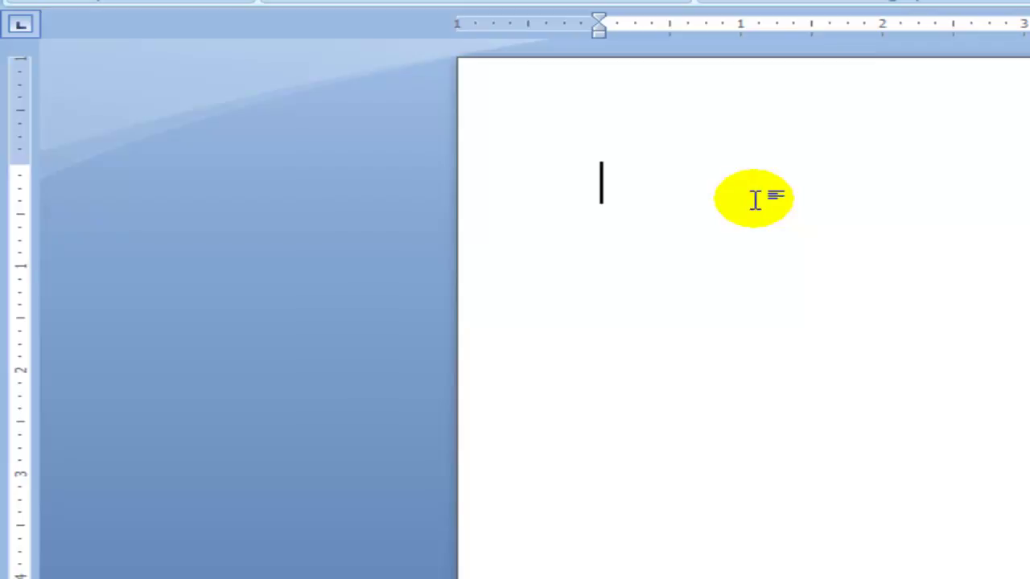
pyautogui.write('Mute')
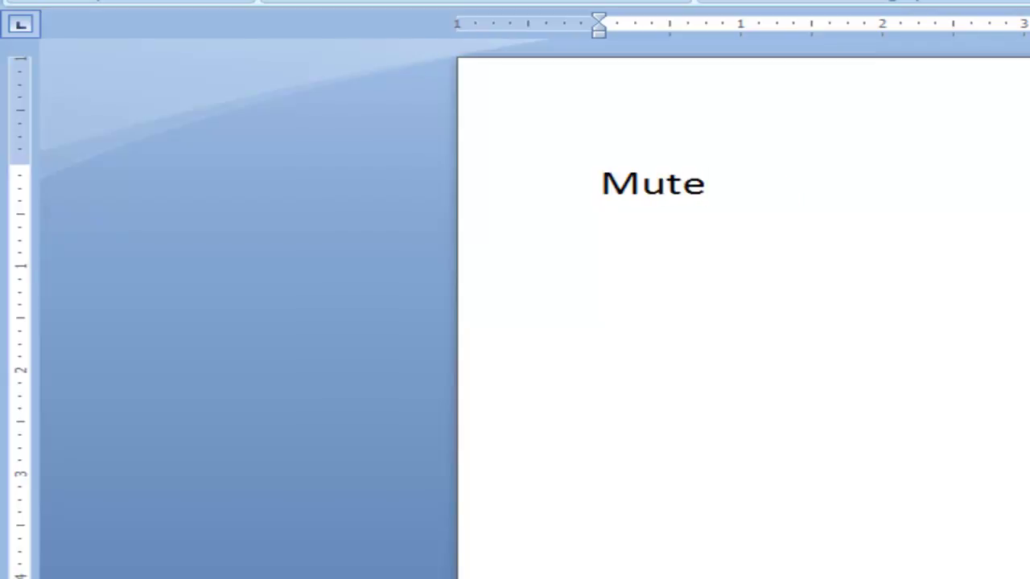
pyautogui.click(728, 187)
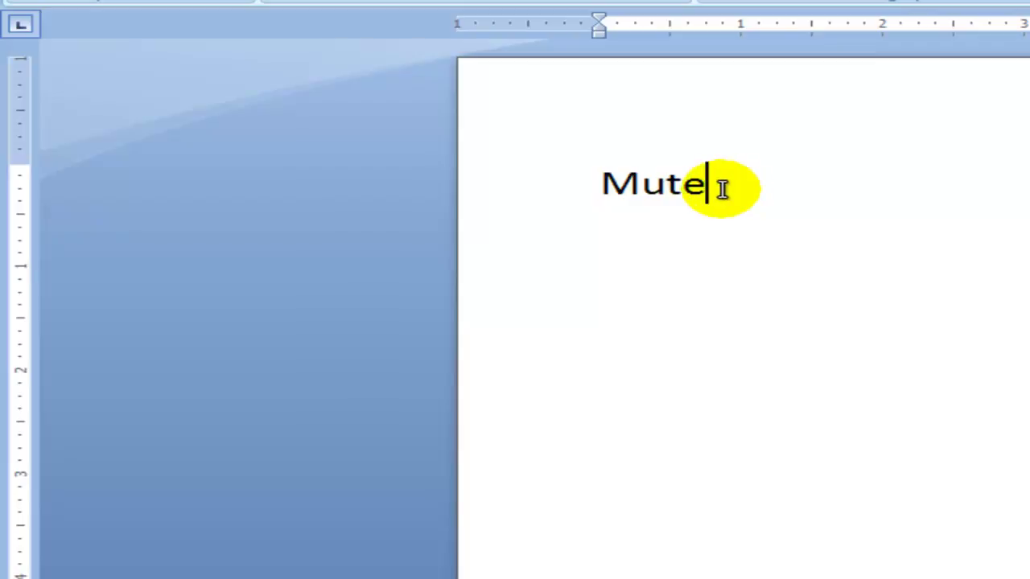
pyautogui.moveTo(697, 202); pyautogui.dragTo(613, 183)
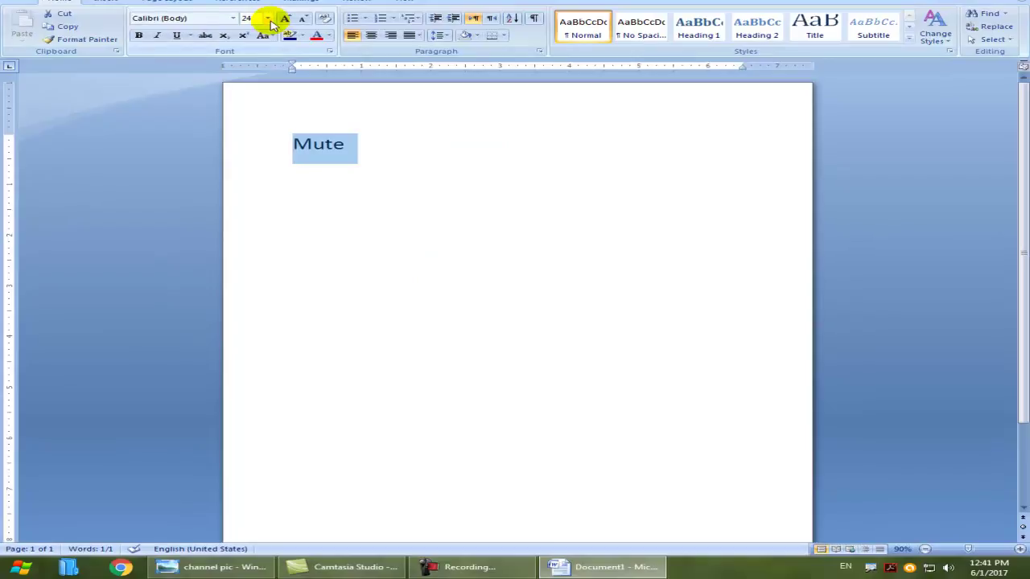
# Close the colour-scheme warning, enlarge 'Mute' to 72 pt, and reselect it.
pyautogui.click(268, 18)
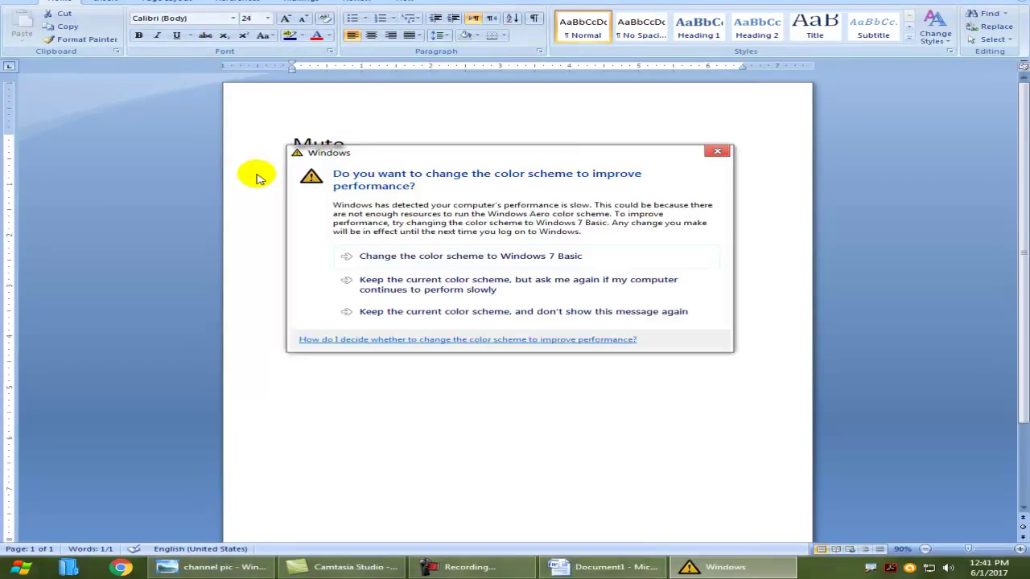
pyautogui.click(715, 151)
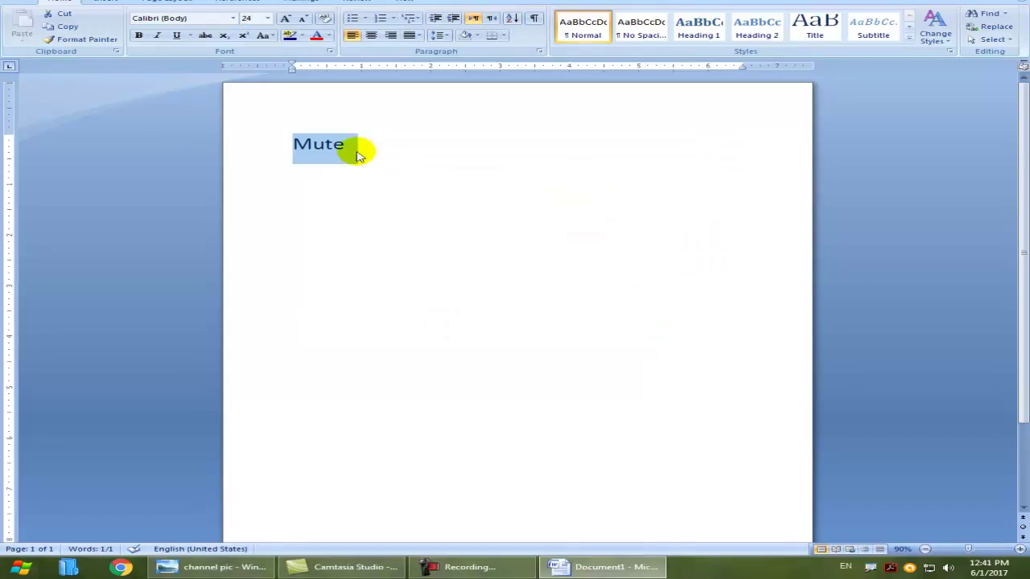
pyautogui.click(267, 18)
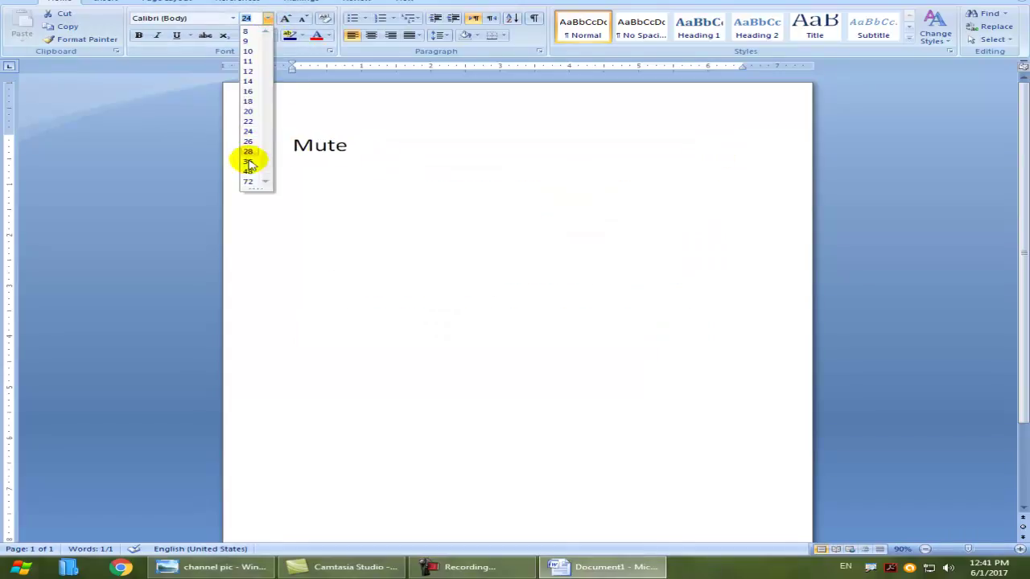
pyautogui.click(249, 184)
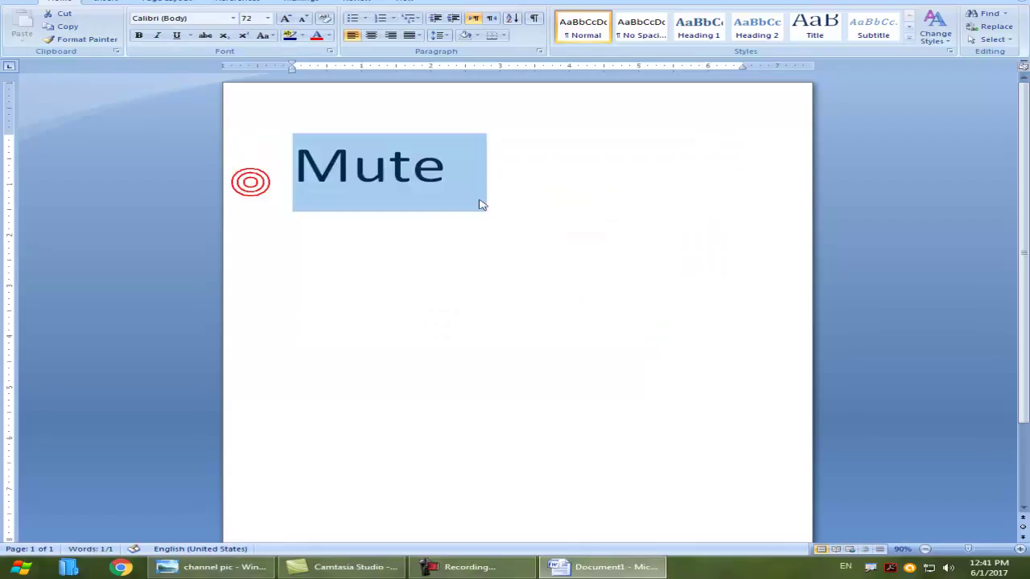
pyautogui.click(521, 198)
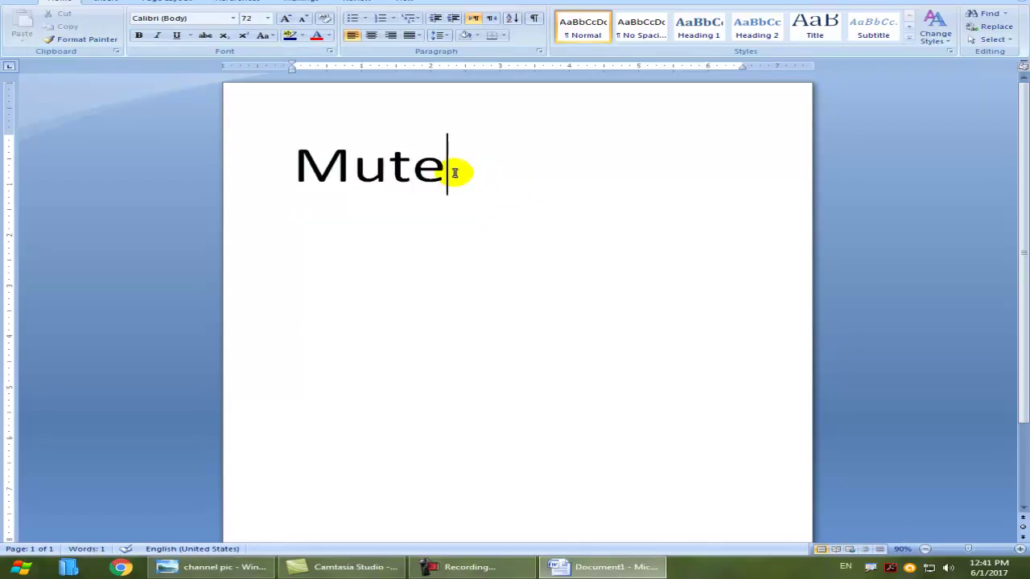
pyautogui.moveTo(449, 171); pyautogui.dragTo(302, 177)
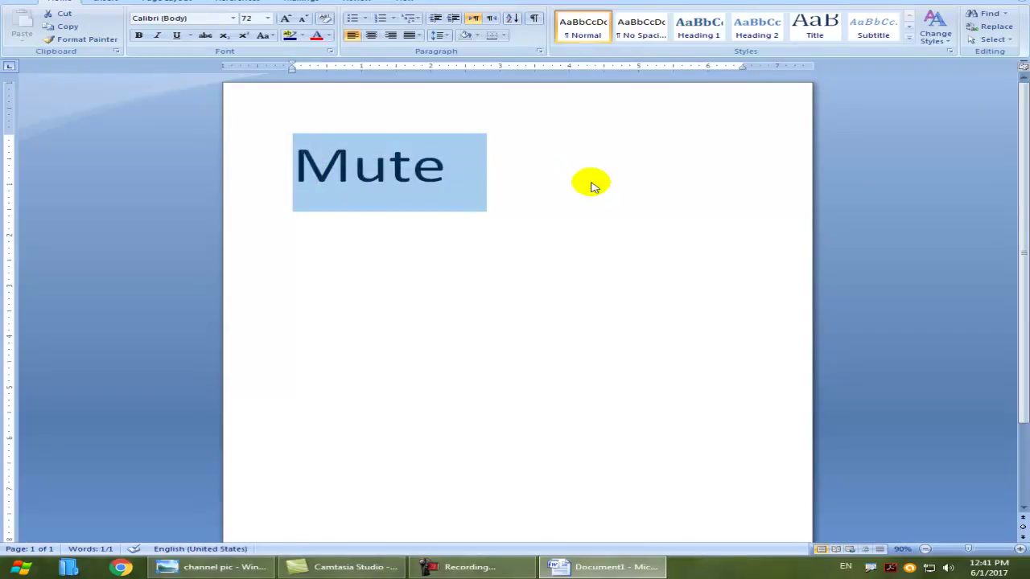
# Colour the whole word 'Mute' with the red Standard Color.
pyautogui.click(329, 36)
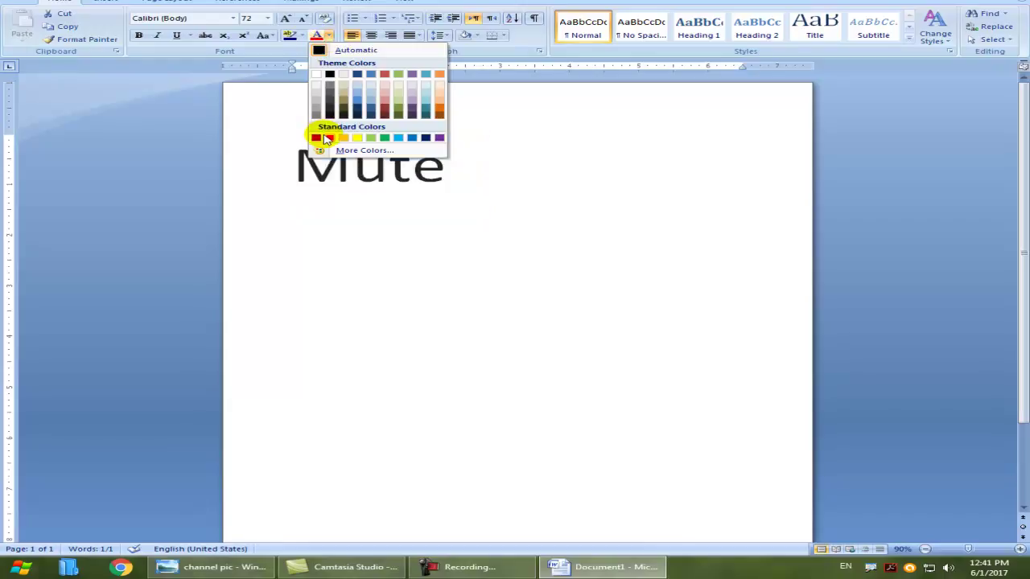
pyautogui.click(329, 138)
pyautogui.click(532, 181)
pyautogui.moveTo(453, 175)
pyautogui.mouseDown()
pyautogui.moveTo(304, 180)
pyautogui.moveTo(463, 187)
pyautogui.mouseUp()
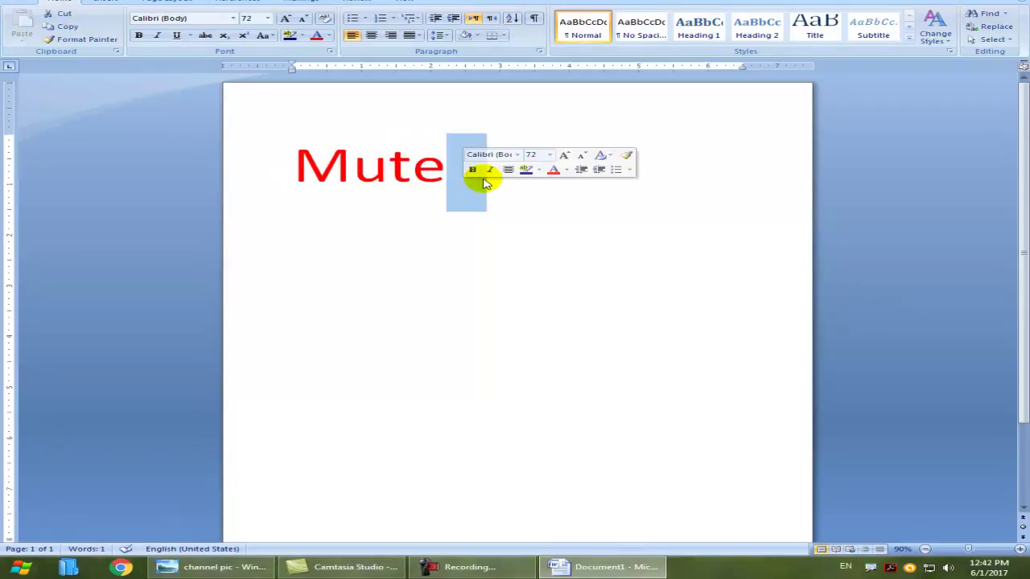
pyautogui.click(483, 206)
pyautogui.click(453, 176)
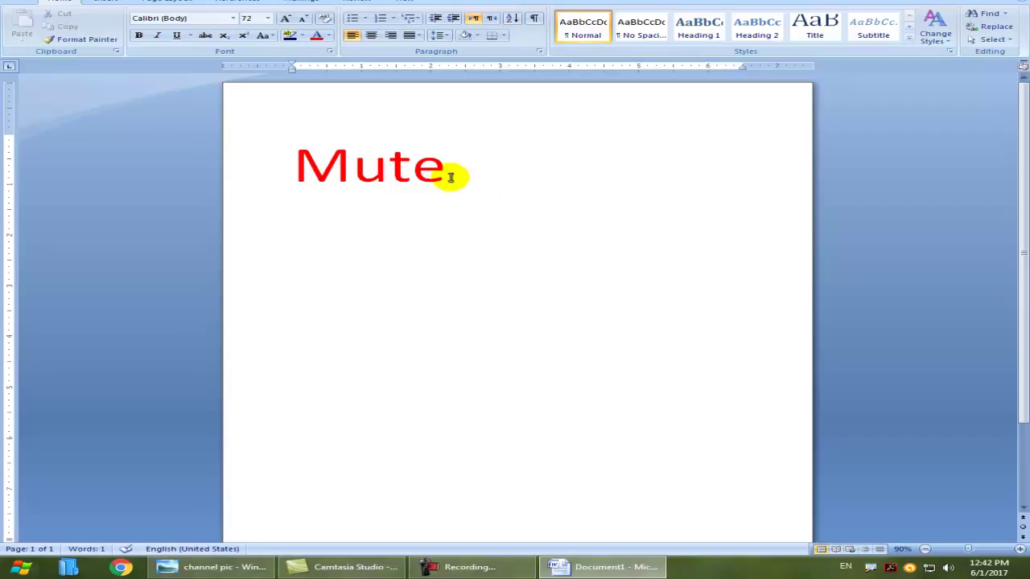
# Recolour the letters 'te' olive green, leaving 'Mu' red.
pyautogui.moveTo(449, 175); pyautogui.dragTo(394, 173)
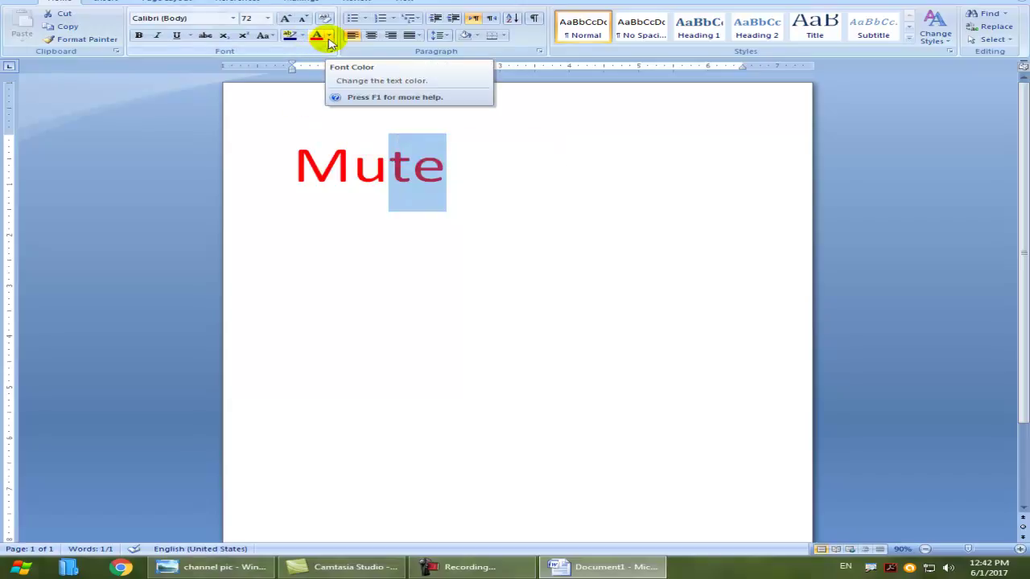
pyautogui.click(329, 36)
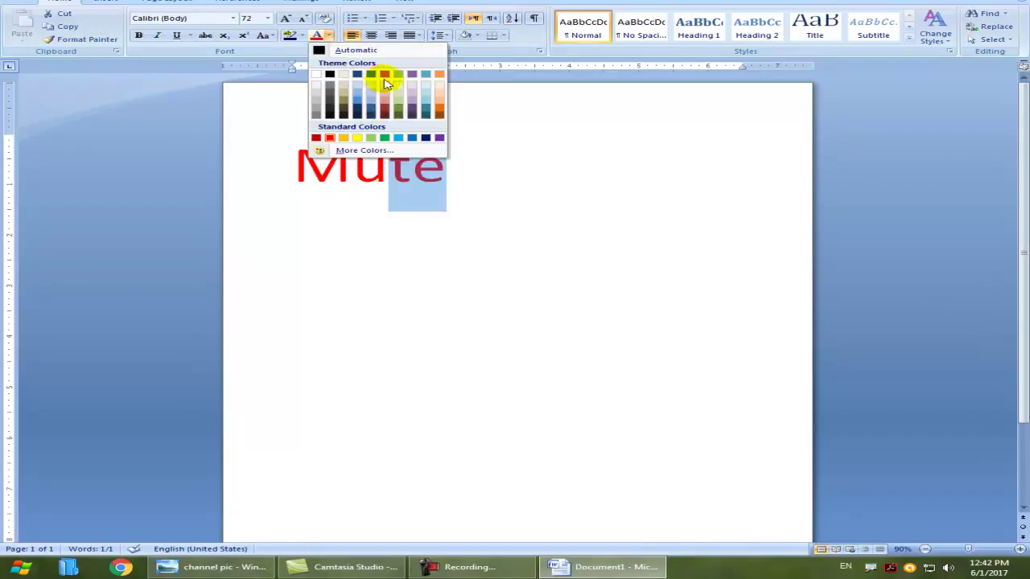
pyautogui.click(397, 73)
pyautogui.click(504, 191)
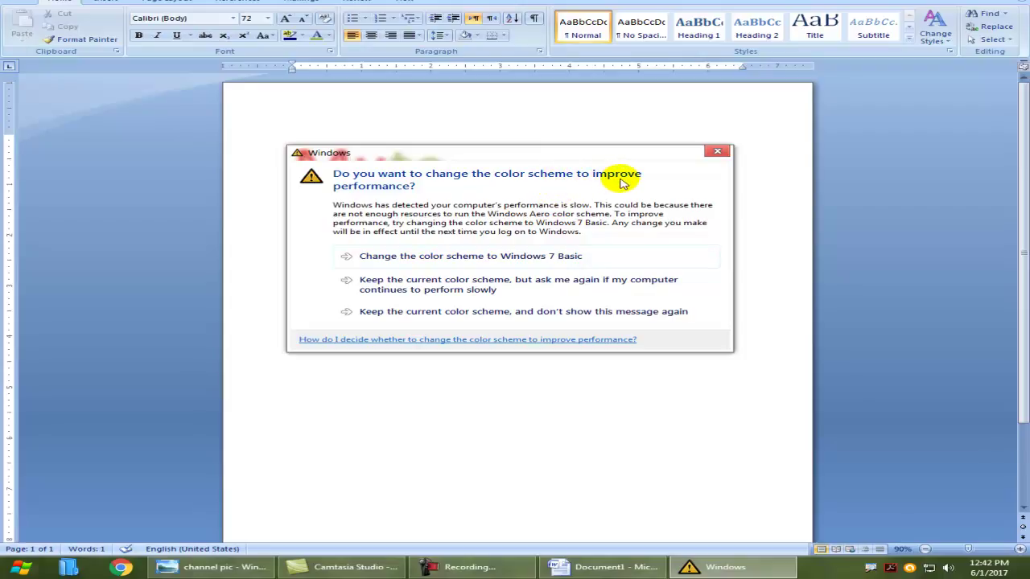
# Keep the current colour scheme and stop the warning from showing again.
pyautogui.click(469, 313)
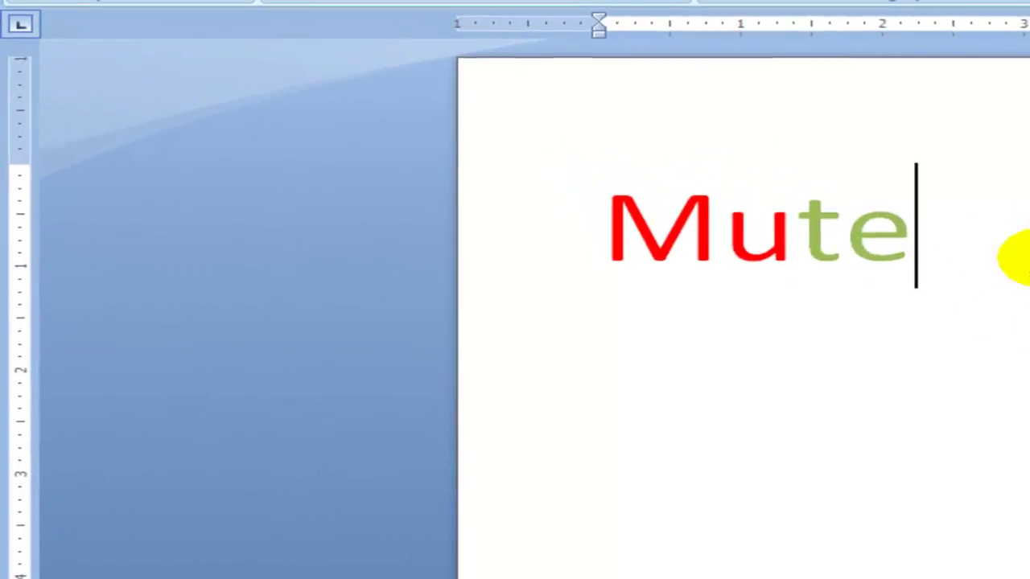
pyautogui.moveTo(935, 243); pyautogui.dragTo(611, 242)
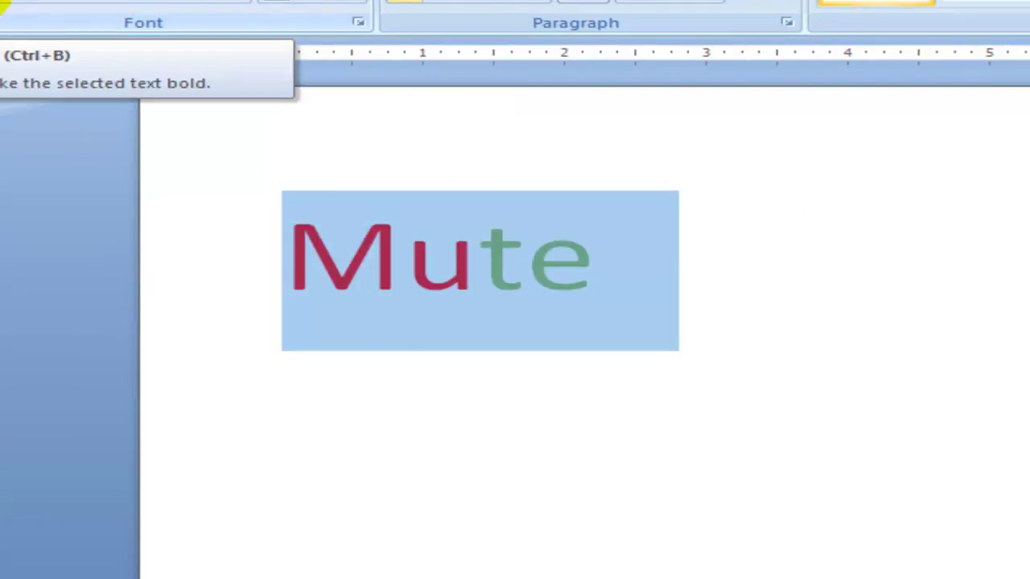
pyautogui.click(2, 4)
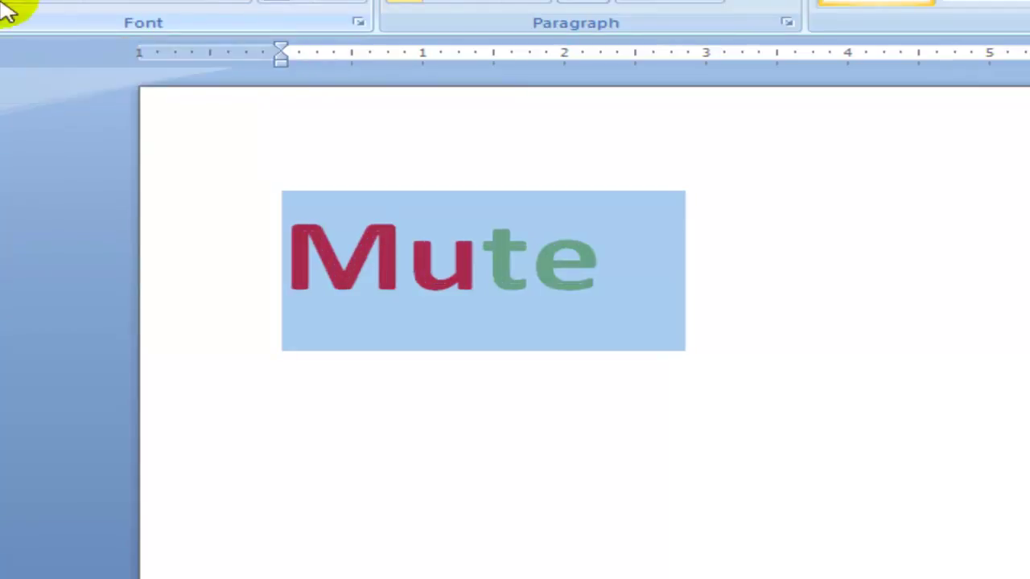
pyautogui.click(692, 290)
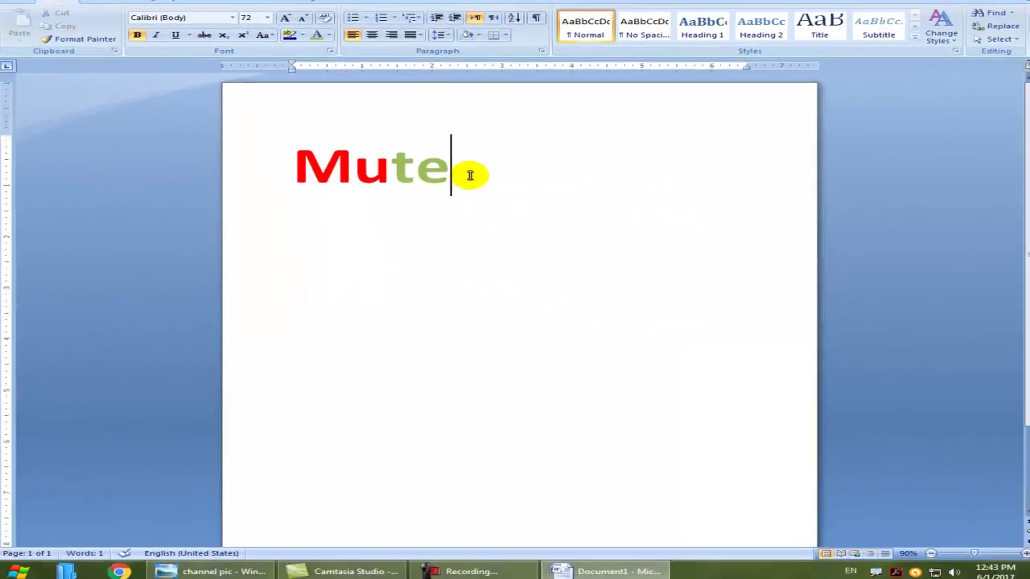
pyautogui.moveTo(470, 176); pyautogui.dragTo(294, 169)
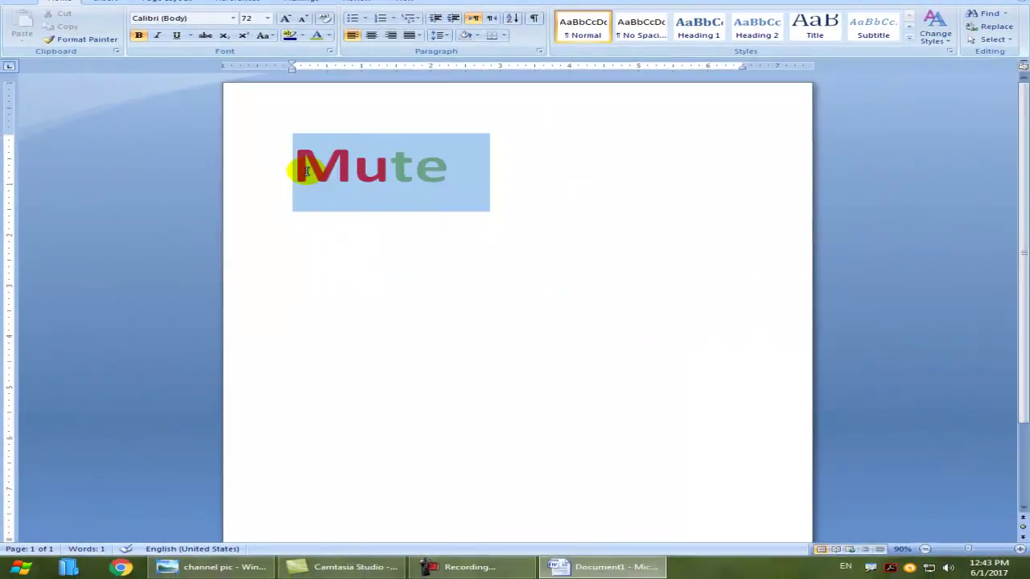
pyautogui.click(138, 35)
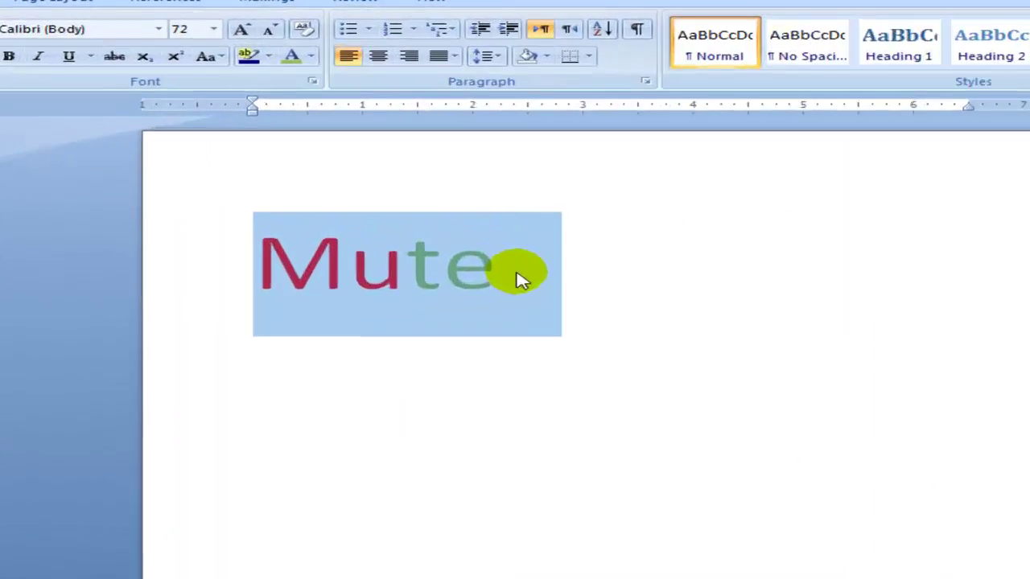
# Apply the .VnArabiaH font to 'Mute', then reselect the word and reopen the font list.
pyautogui.click(514, 273)
pyautogui.moveTo(514, 273); pyautogui.dragTo(291, 278)
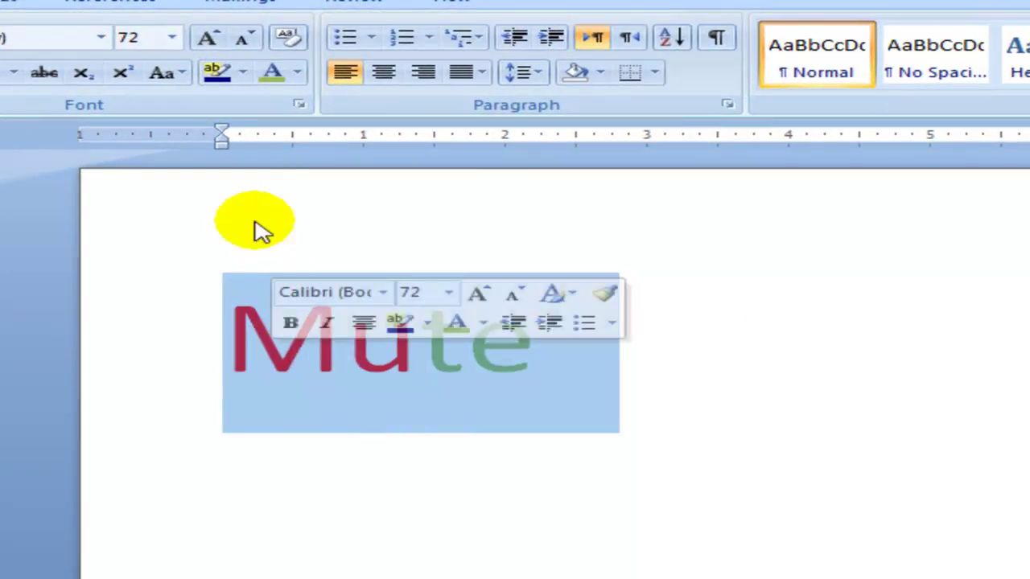
pyautogui.click(103, 45)
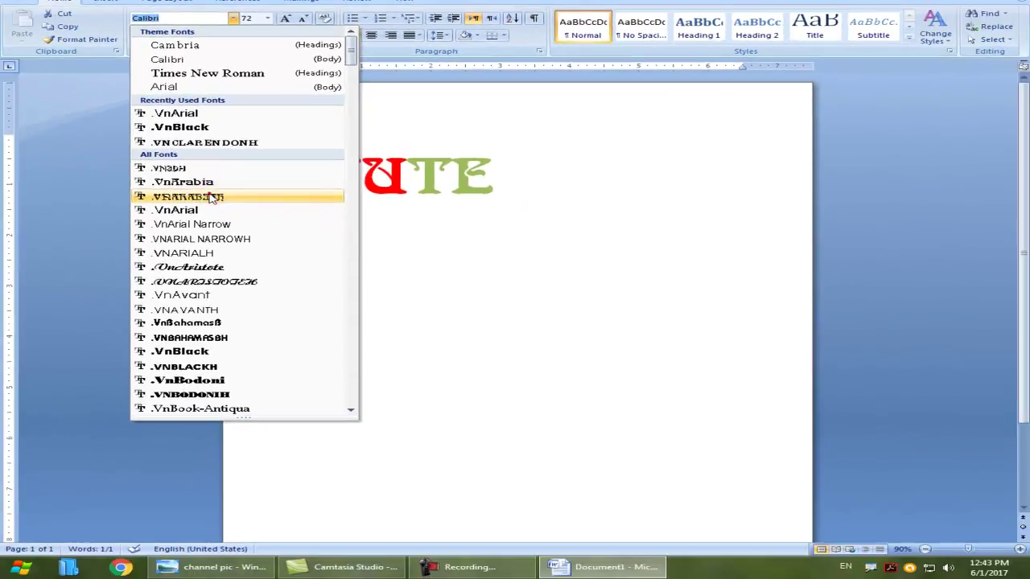
pyautogui.click(209, 193)
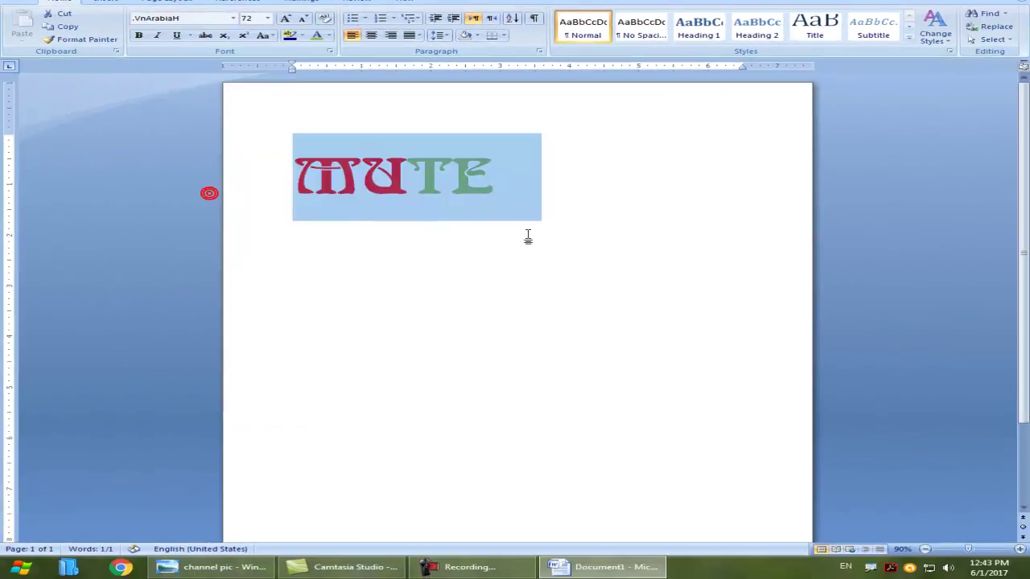
pyautogui.click(604, 207)
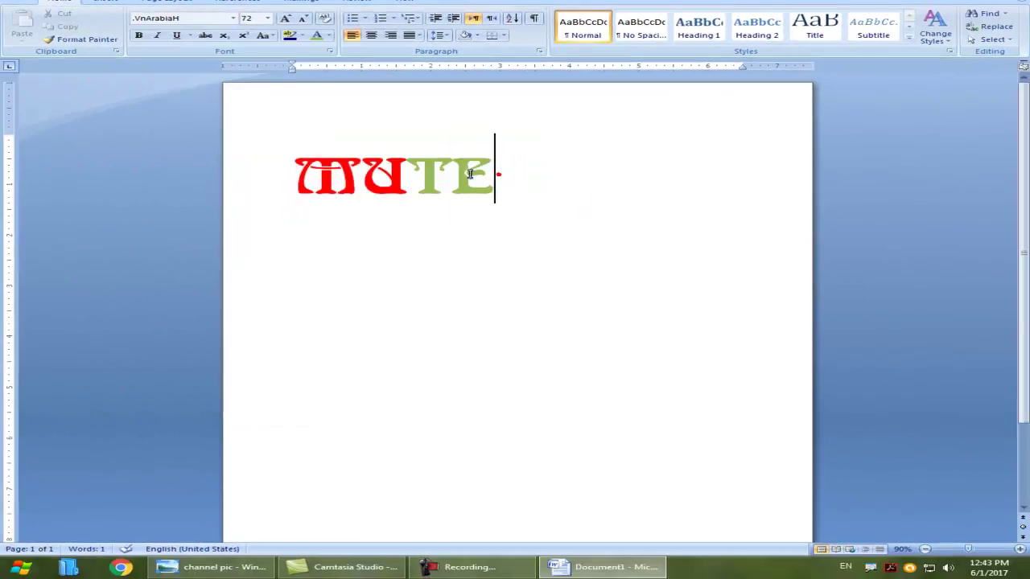
pyautogui.moveTo(496, 175); pyautogui.dragTo(295, 174)
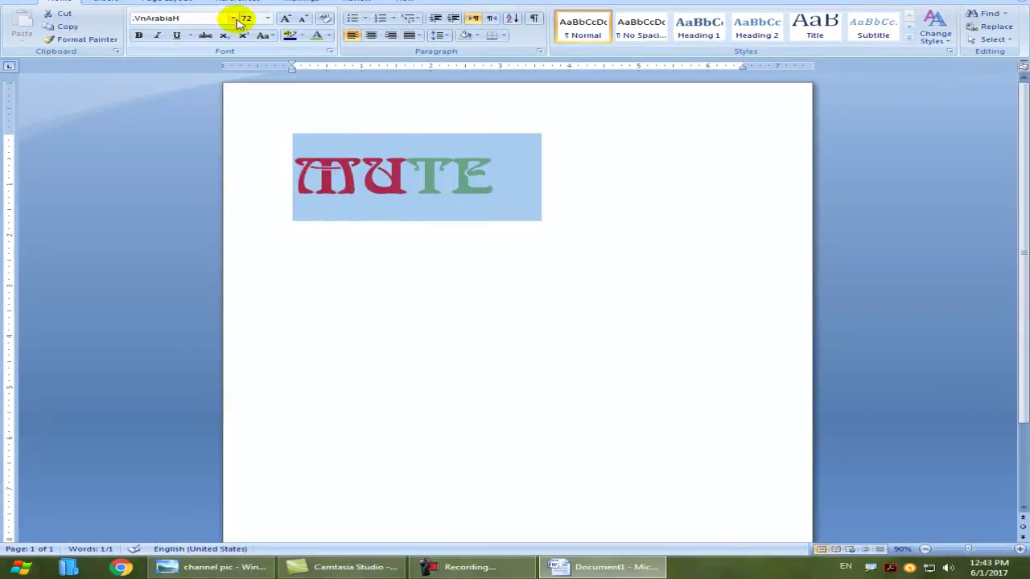
pyautogui.click(233, 17)
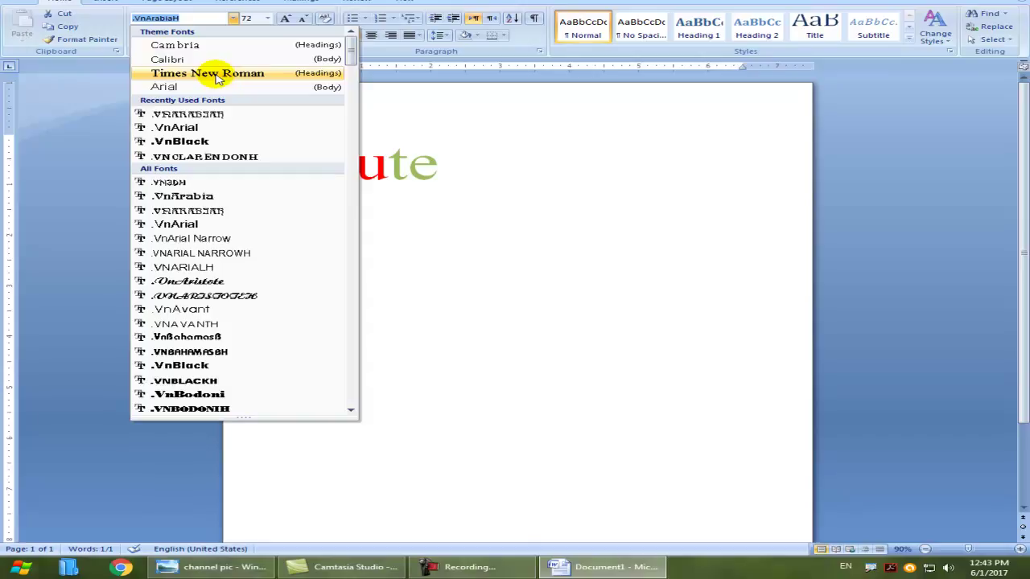
# Switch 'Mute' to Times New Roman, then reselect its ending letters.
pyautogui.click(216, 74)
pyautogui.click(463, 165)
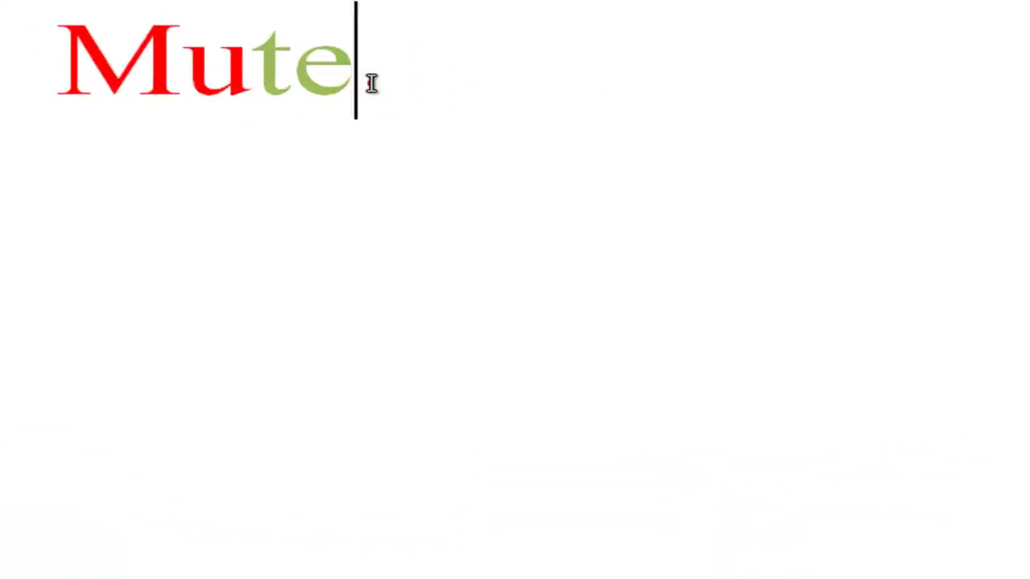
pyautogui.moveTo(370, 83)
pyautogui.mouseDown()
pyautogui.moveTo(96, 87)
pyautogui.moveTo(388, 87)
pyautogui.mouseUp()
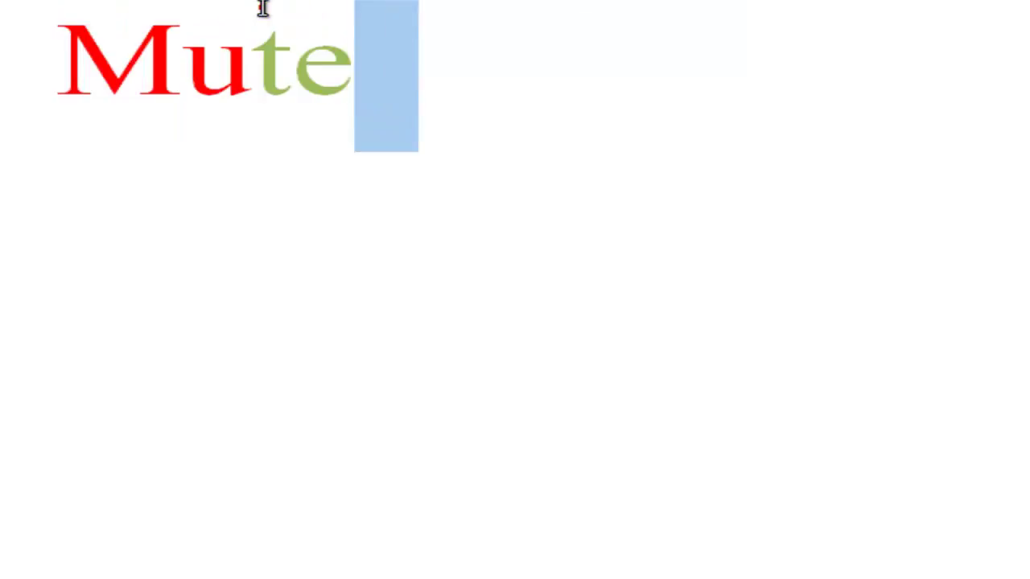
pyautogui.click(260, 7)
pyautogui.keyDown('shift'); pyautogui.click(363, 63); pyautogui.keyUp('shift')
pyautogui.moveTo(226, 61); pyautogui.dragTo(92, 61)
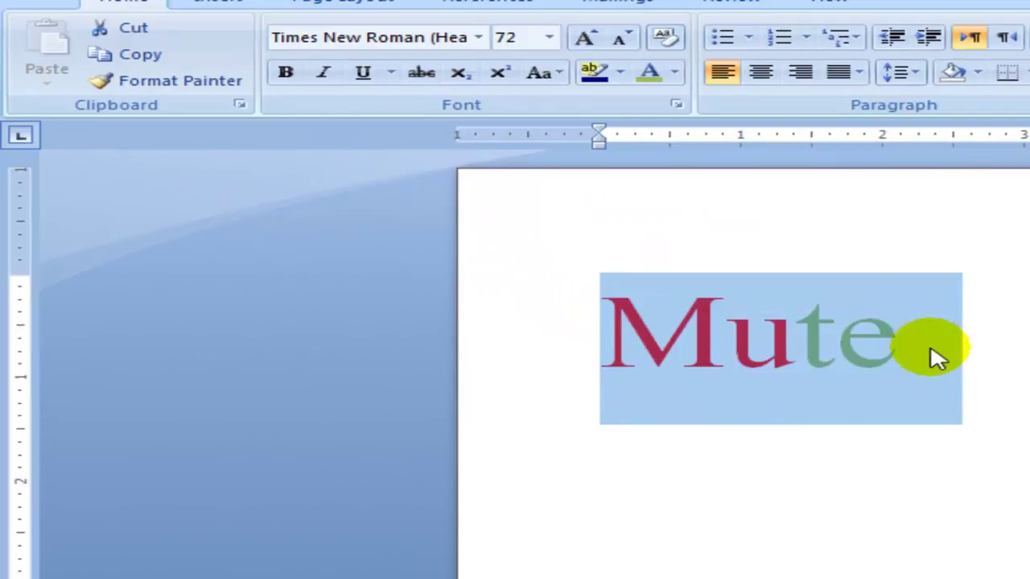
pyautogui.click(930, 347)
pyautogui.moveTo(897, 350); pyautogui.dragTo(668, 344)
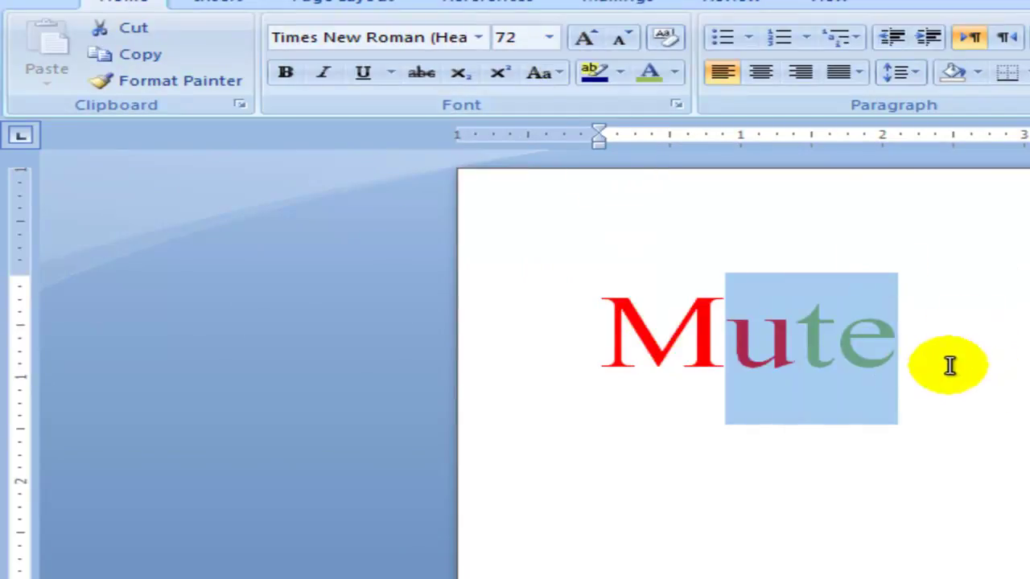
pyautogui.moveTo(903, 343); pyautogui.dragTo(612, 342)
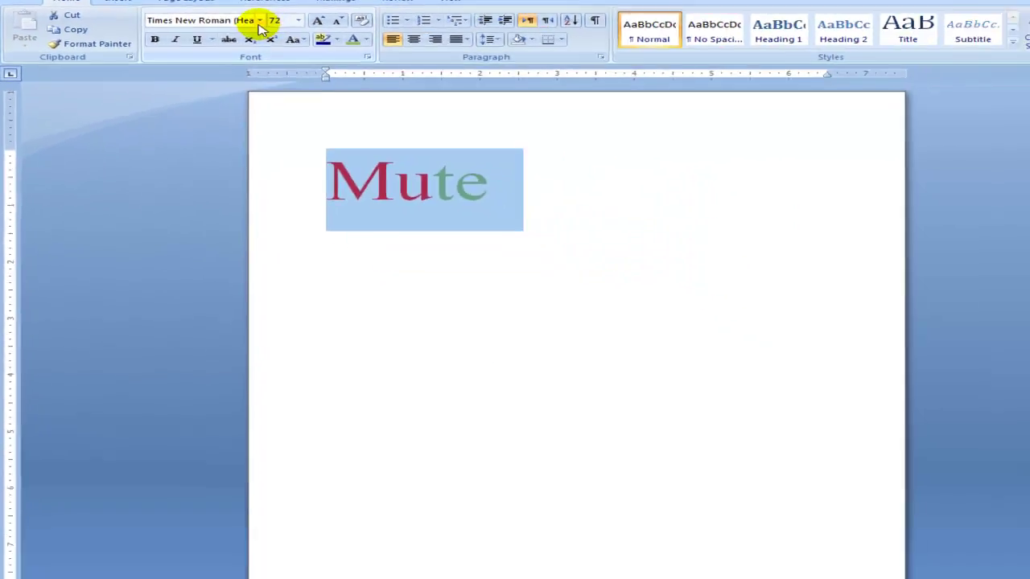
# Switch Mute to the .VnAristoteH script font, check the result, then reselect the word.
pyautogui.click(233, 18)
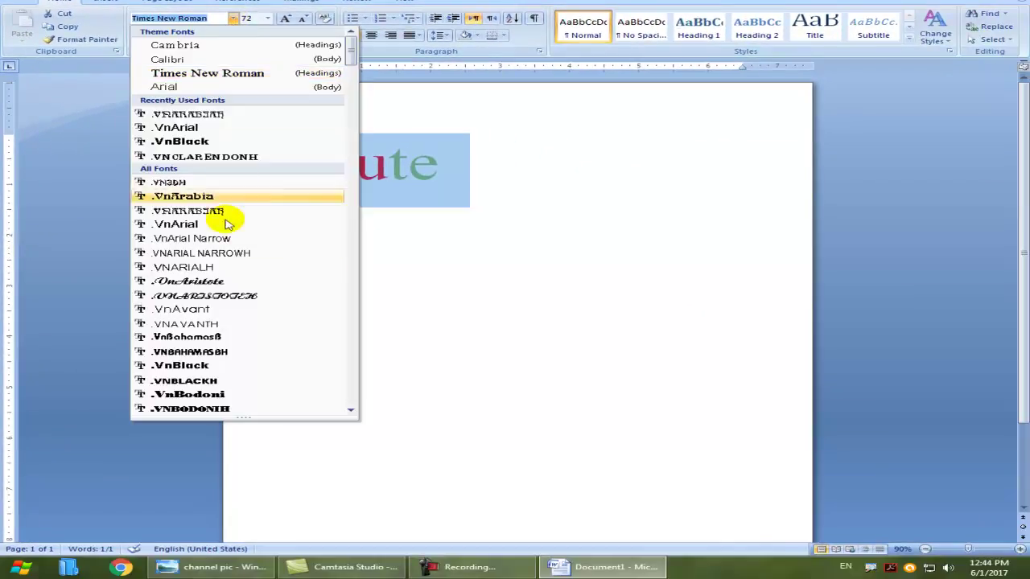
pyautogui.click(270, 296)
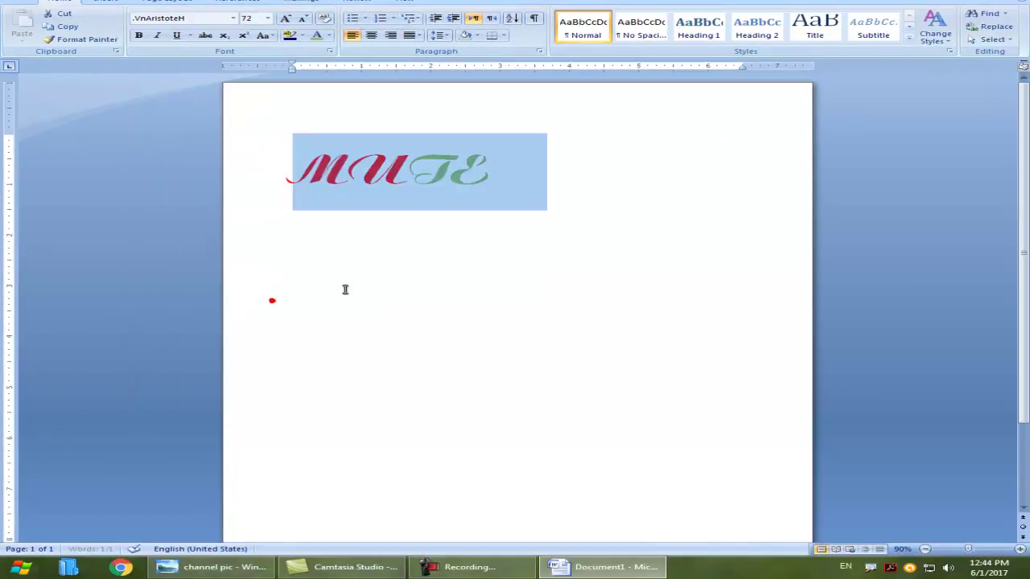
pyautogui.click(585, 180)
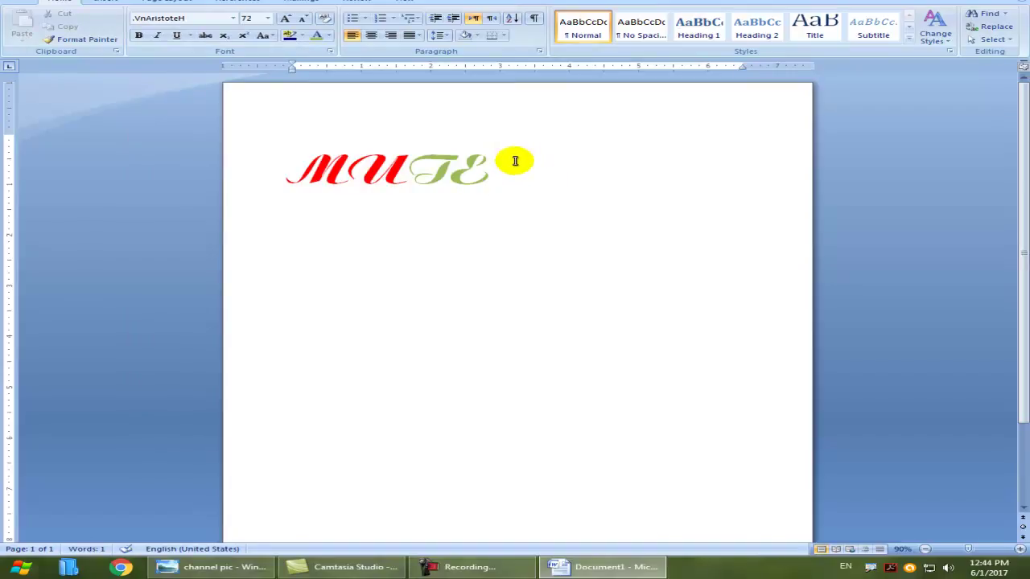
pyautogui.moveTo(491, 170); pyautogui.dragTo(310, 177)
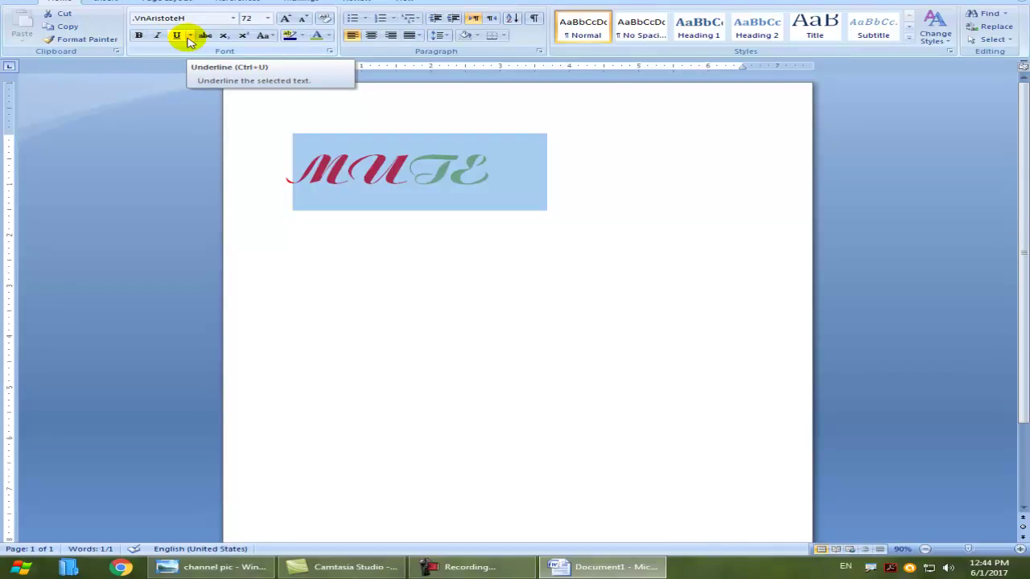
# Underline the .VnAristoteH 'Mute', check it deselected, then bring up the screen recorder's controls.
pyautogui.click(176, 36)
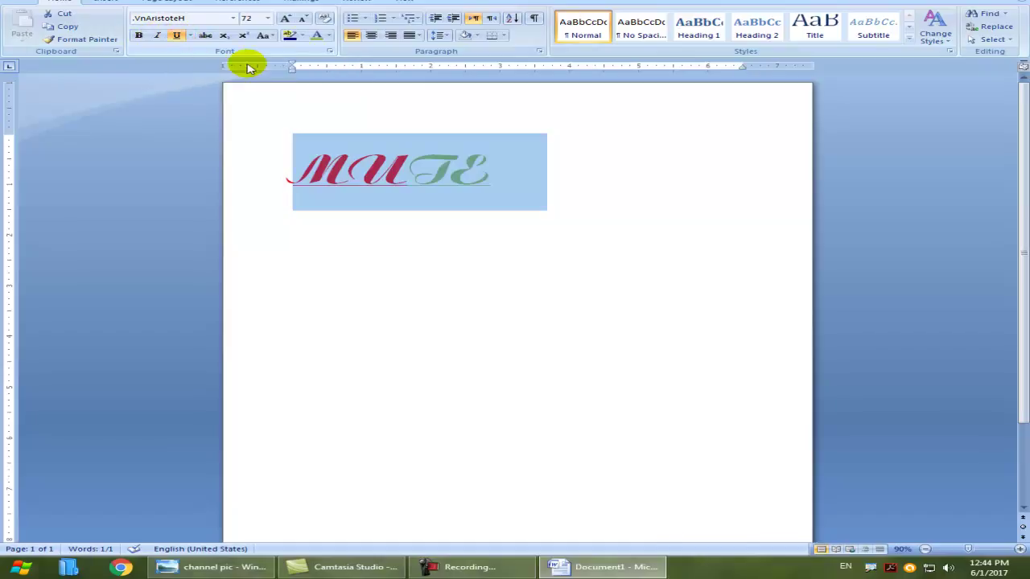
pyautogui.click(537, 173)
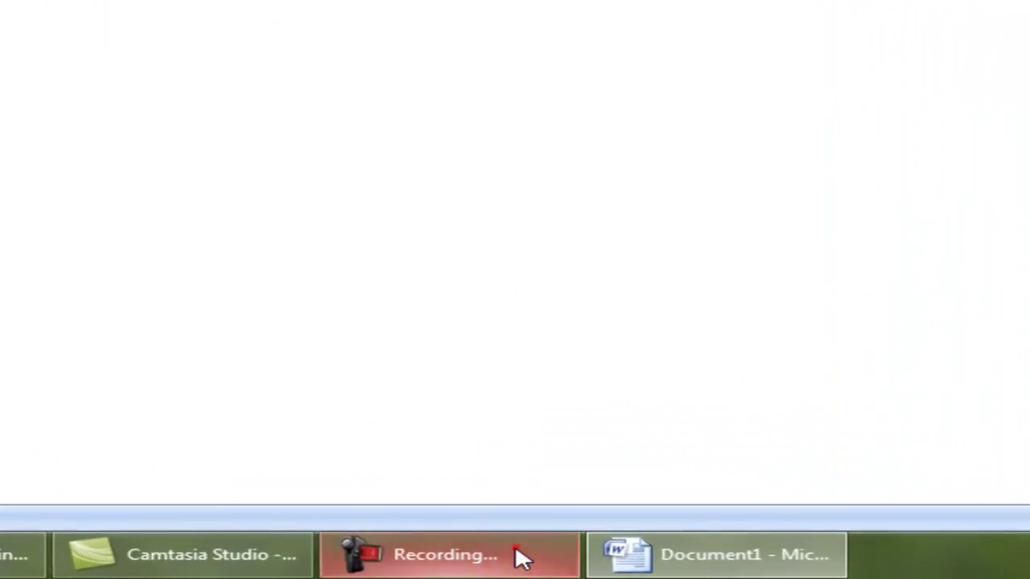
pyautogui.click(519, 558)
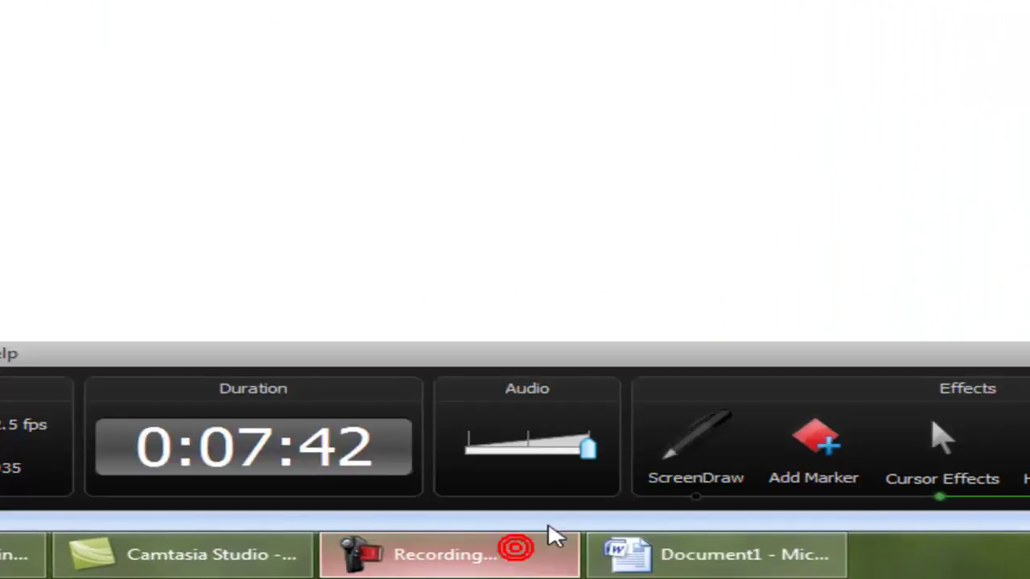